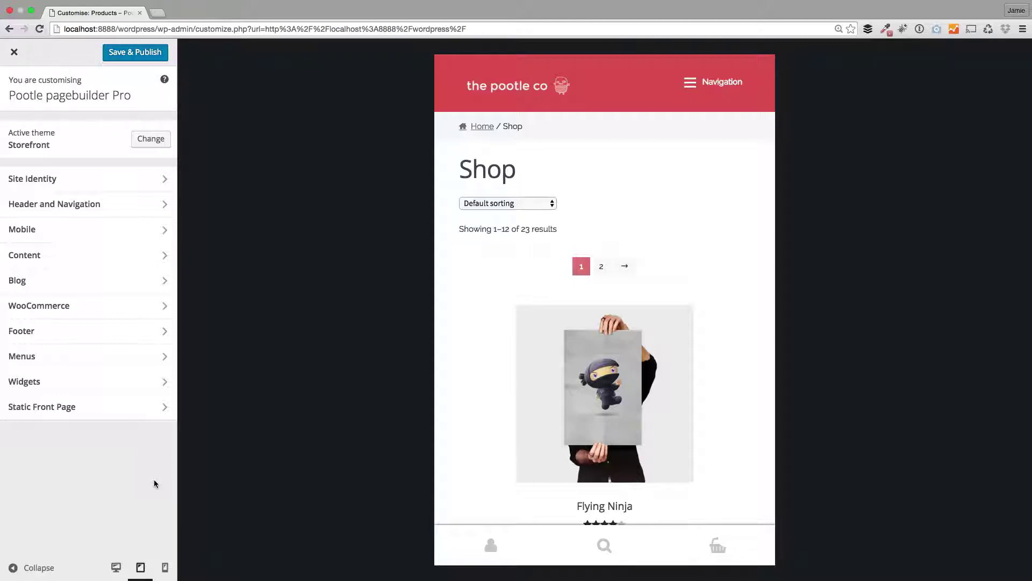
# - Open the WooCommerce panel in the Customizer sidebar
pyautogui.click(69, 306)
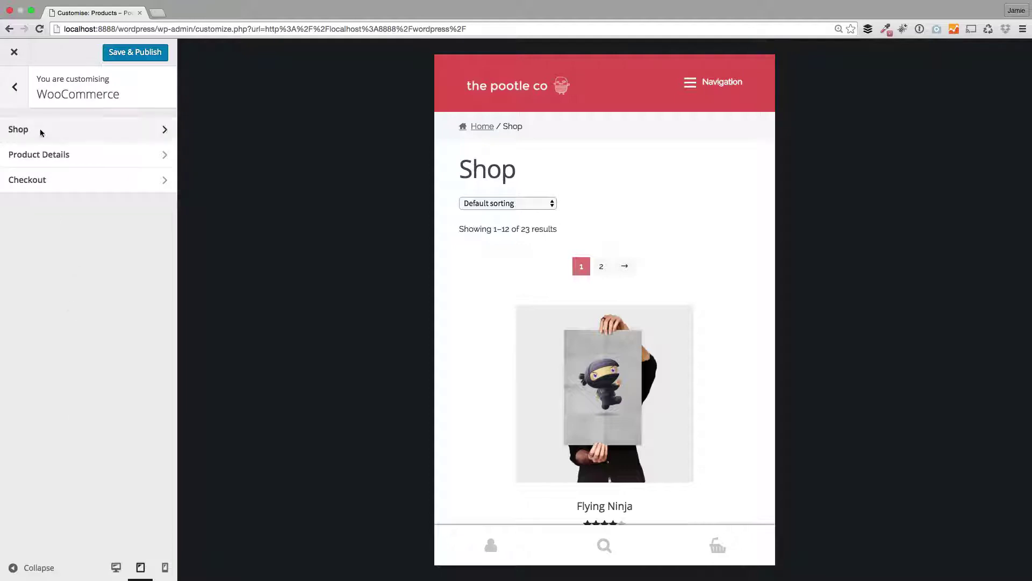
# - In Shop settings, enable sweet mobile store styling, toggling it off and on to compare
pyautogui.click(40, 131)
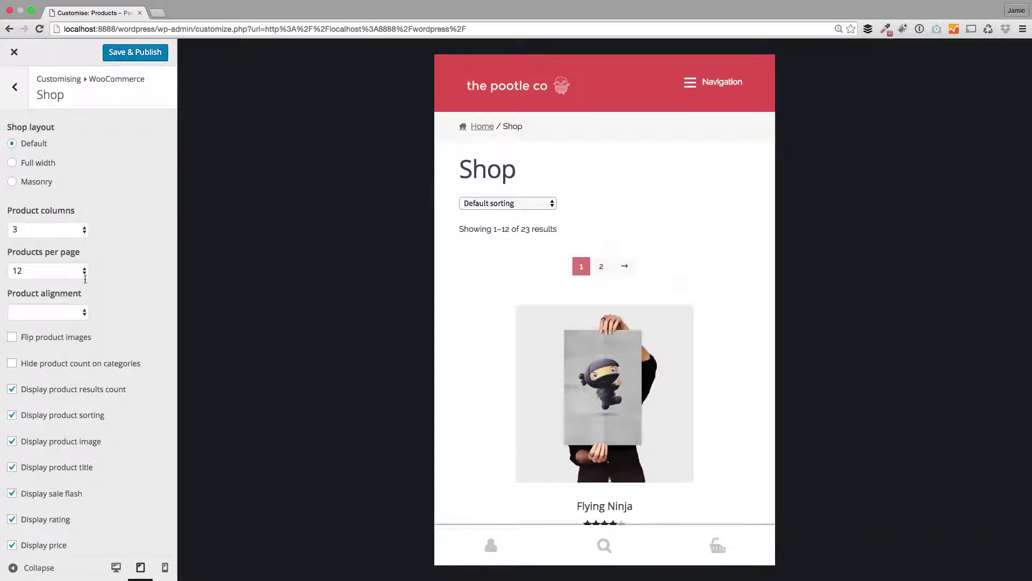
pyautogui.scroll(-10, 47, 316)
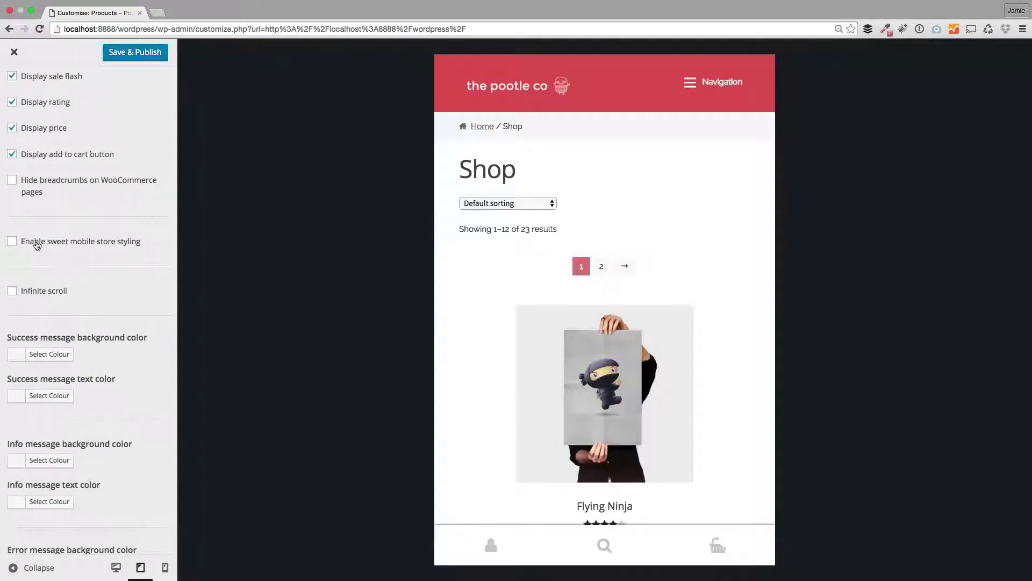
pyautogui.click(11, 241)
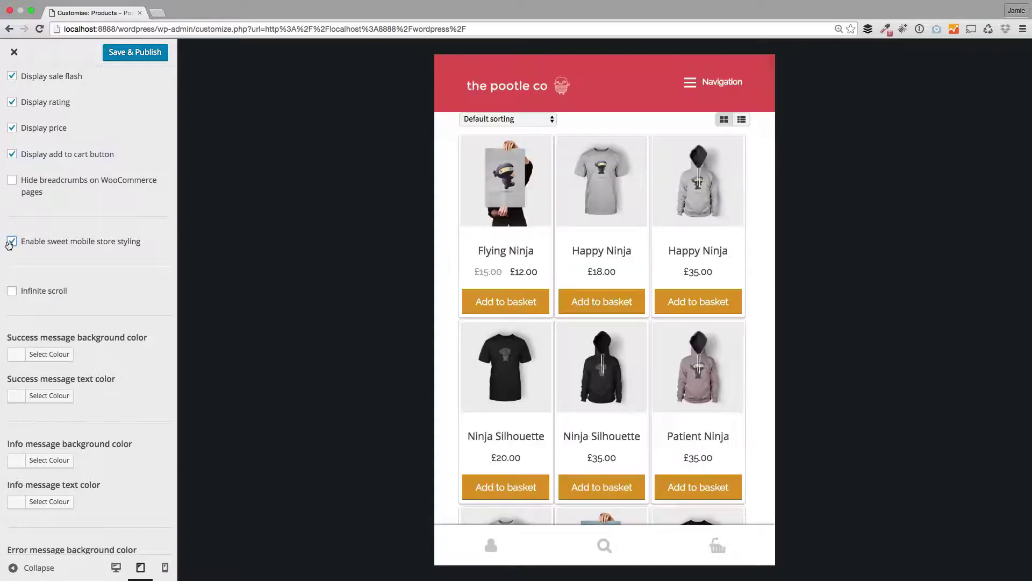
pyautogui.click(12, 241)
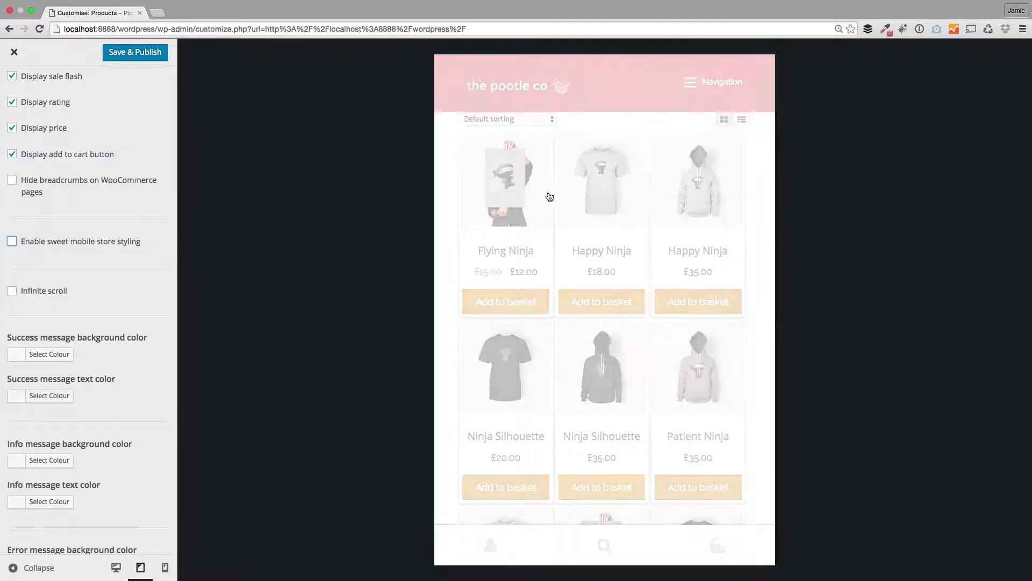
pyautogui.scroll(-10, 553, 301)
pyautogui.scroll(-20, 557, 312)
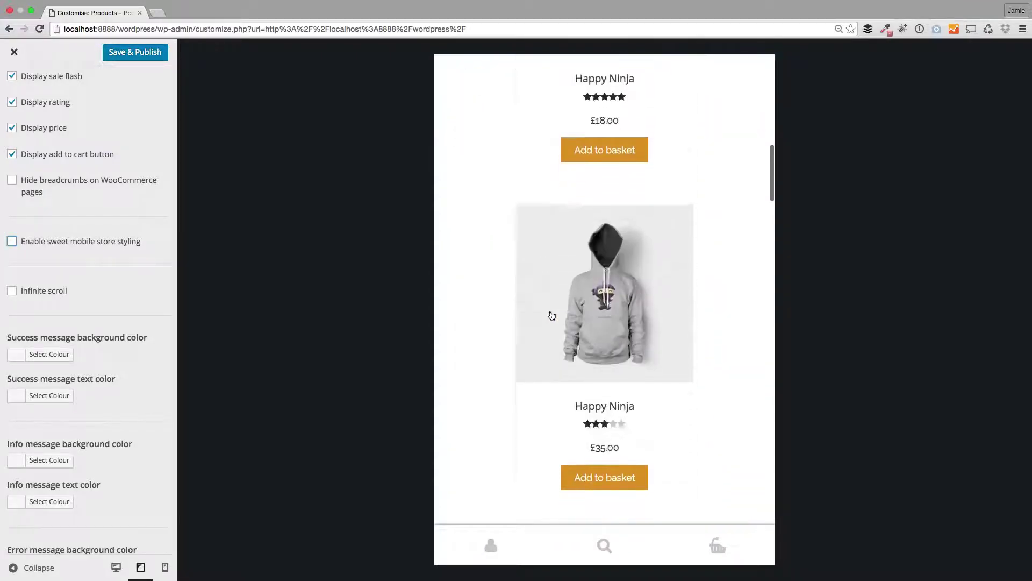
pyautogui.scroll(15, 550, 315)
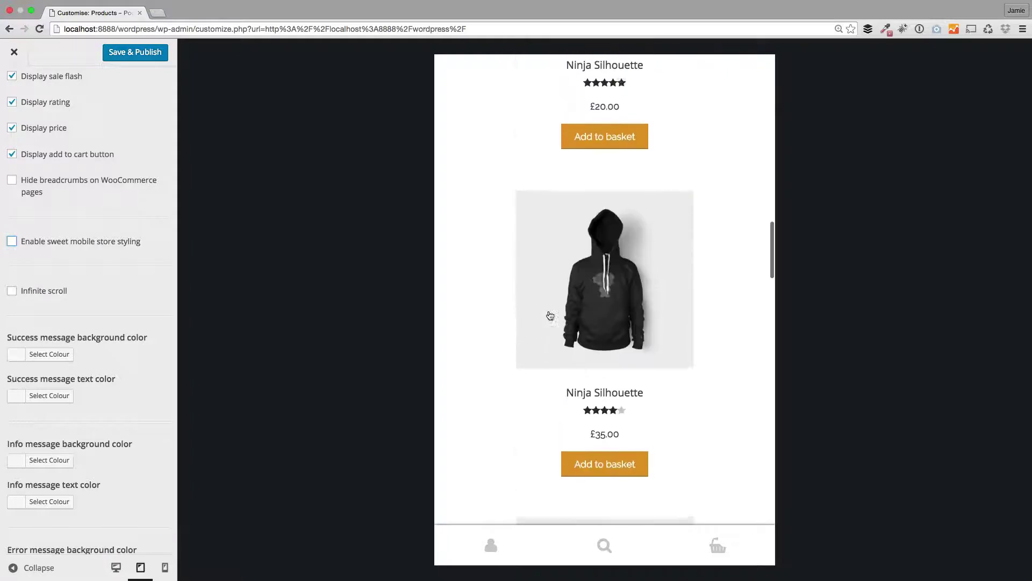
pyautogui.scroll(1, 171, 310)
pyautogui.scroll(1, 171, 309)
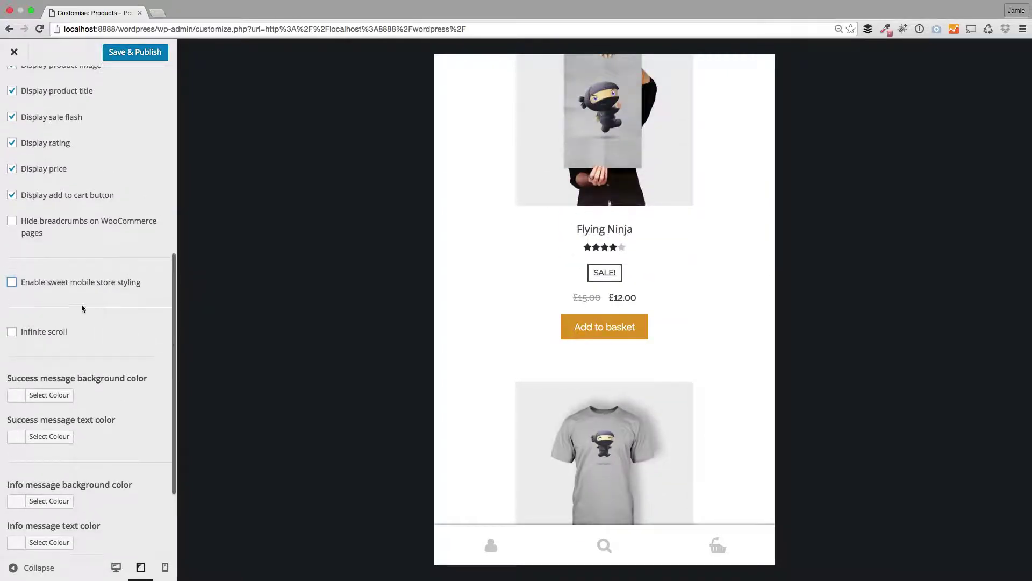
pyautogui.click(13, 282)
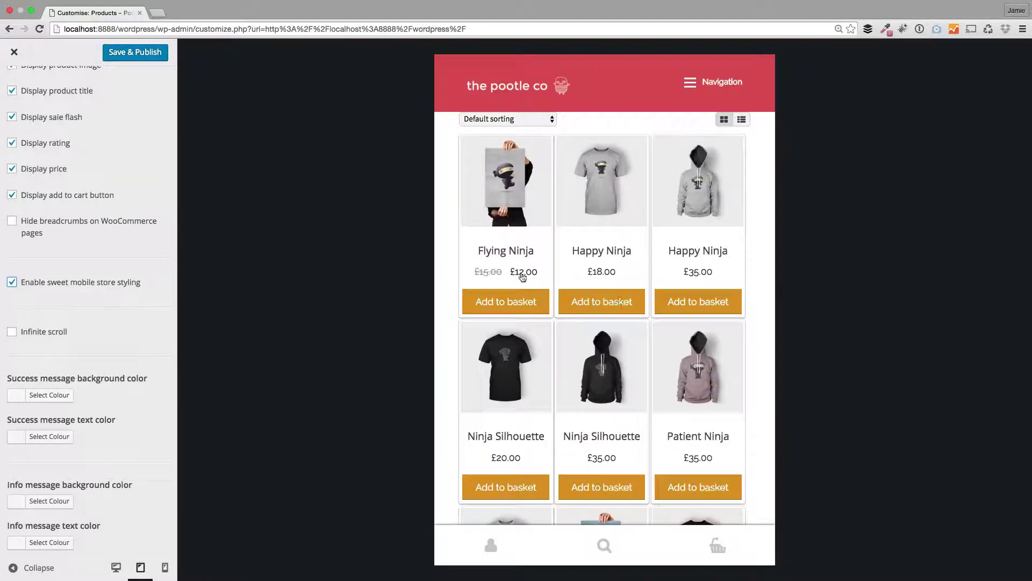
pyautogui.scroll(-10, 538, 338)
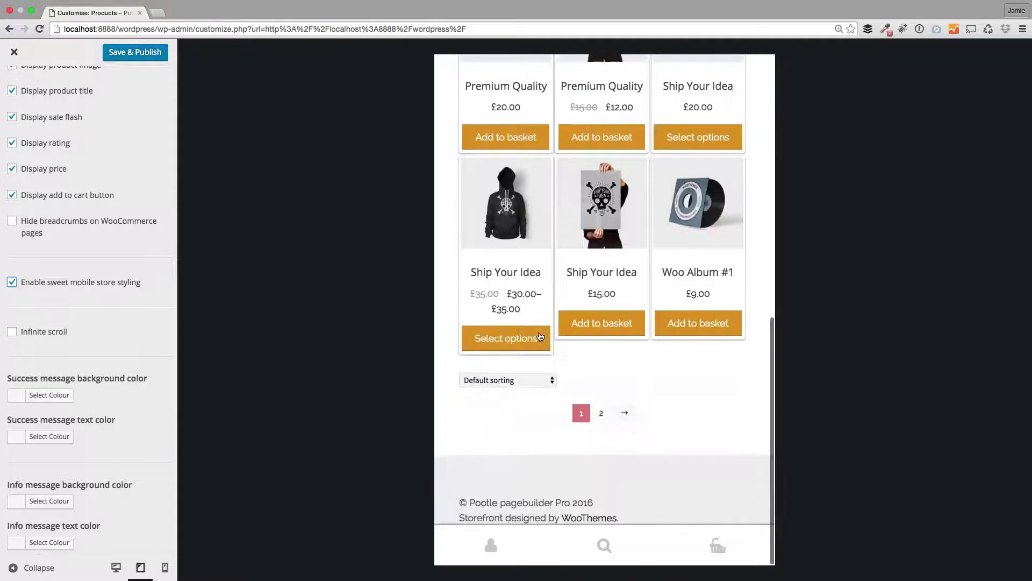
pyautogui.scroll(10, 541, 336)
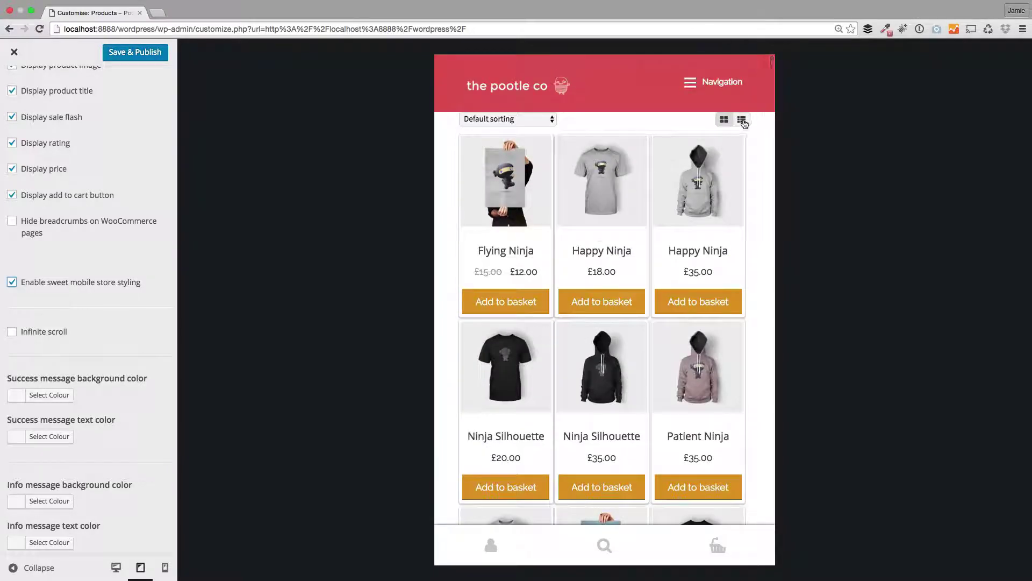
pyautogui.click(742, 120)
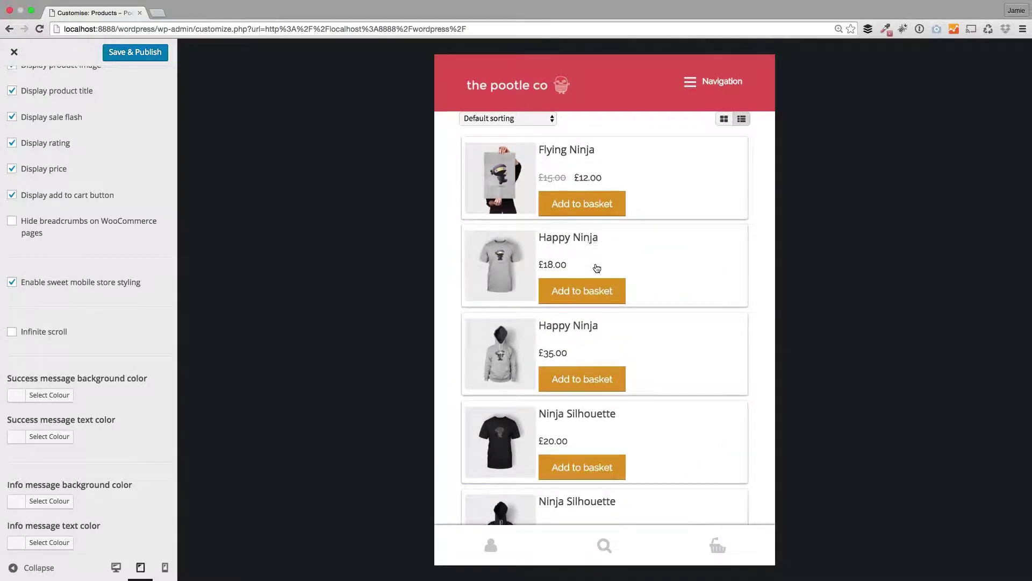
pyautogui.scroll(-10, 595, 267)
pyautogui.scroll(10, 650, 274)
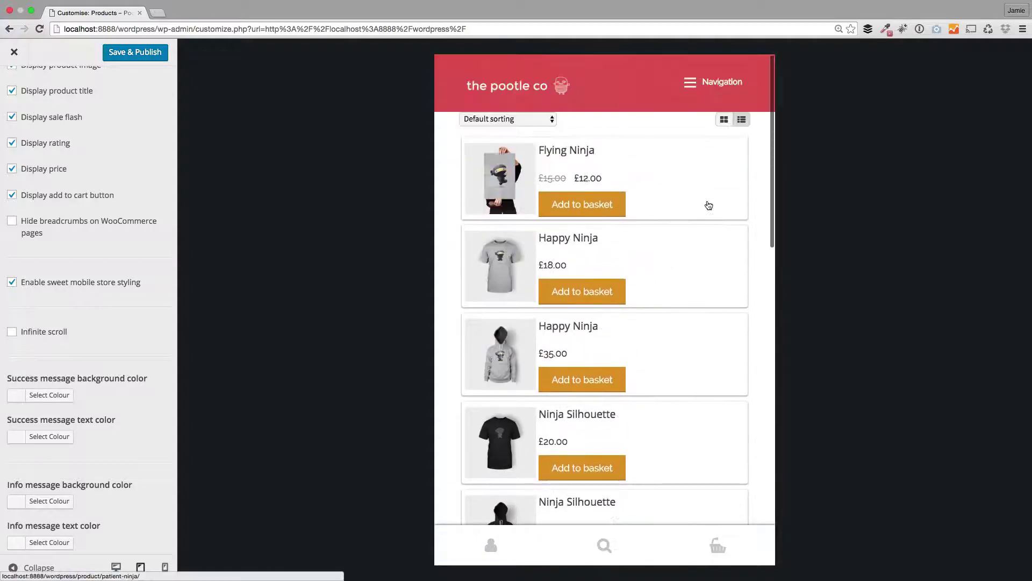
pyautogui.click(724, 120)
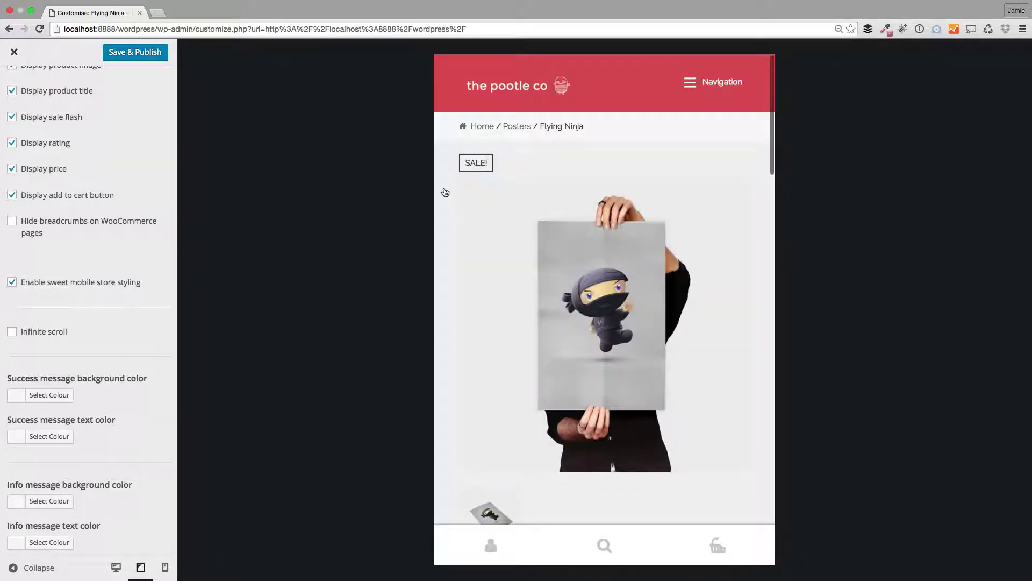
pyautogui.click(706, 84)
pyautogui.click(482, 212)
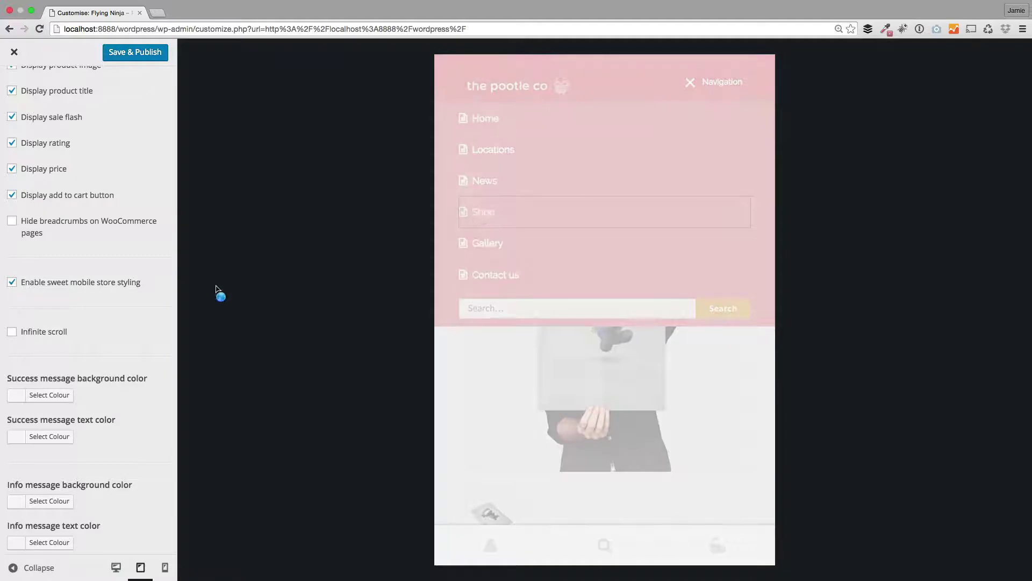
# - Turn sweet mobile store styling off and back on to compare the shop preview
pyautogui.click(17, 292)
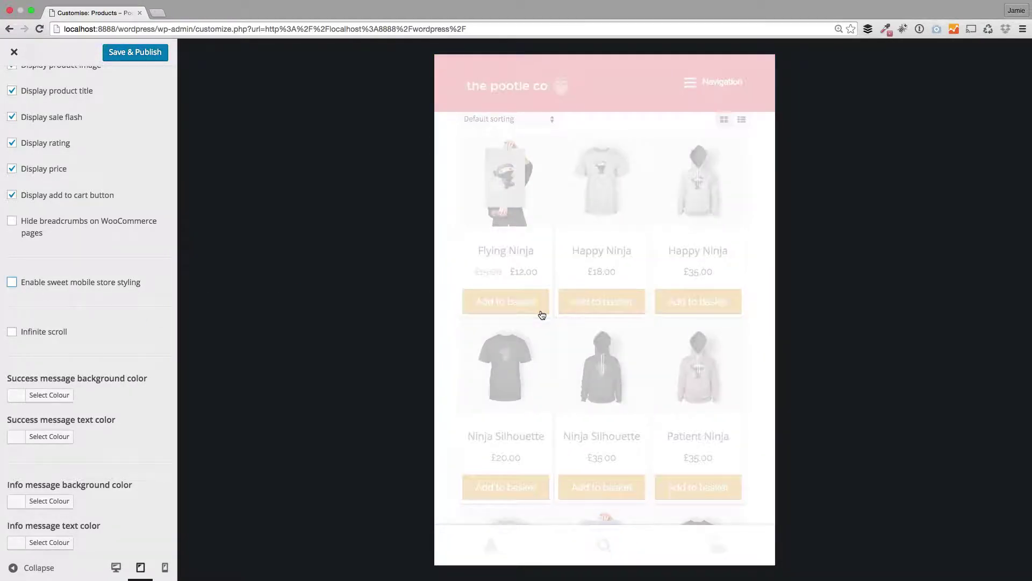
pyautogui.scroll(-10, 548, 371)
pyautogui.scroll(5, 554, 363)
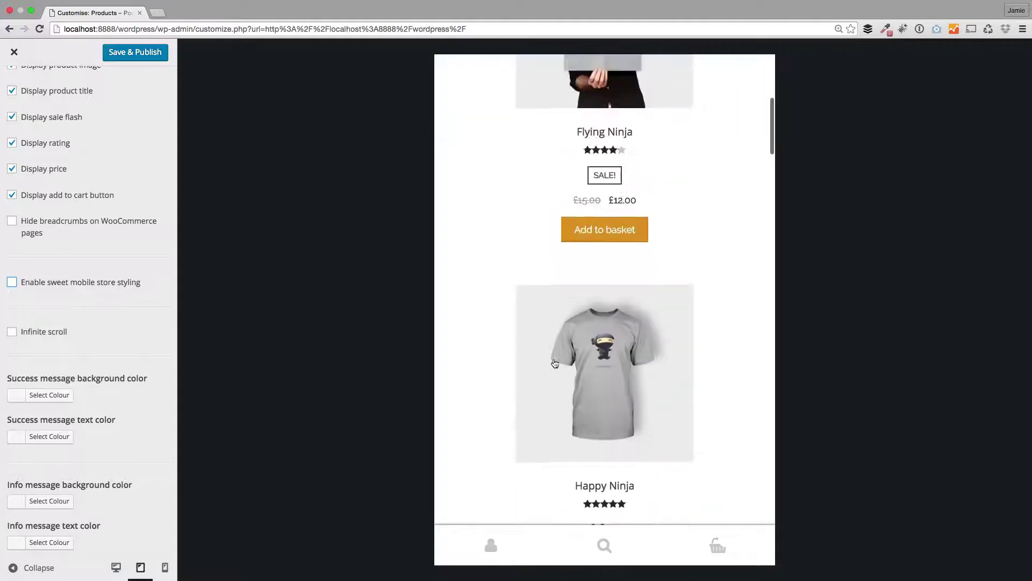
pyautogui.scroll(5, 558, 363)
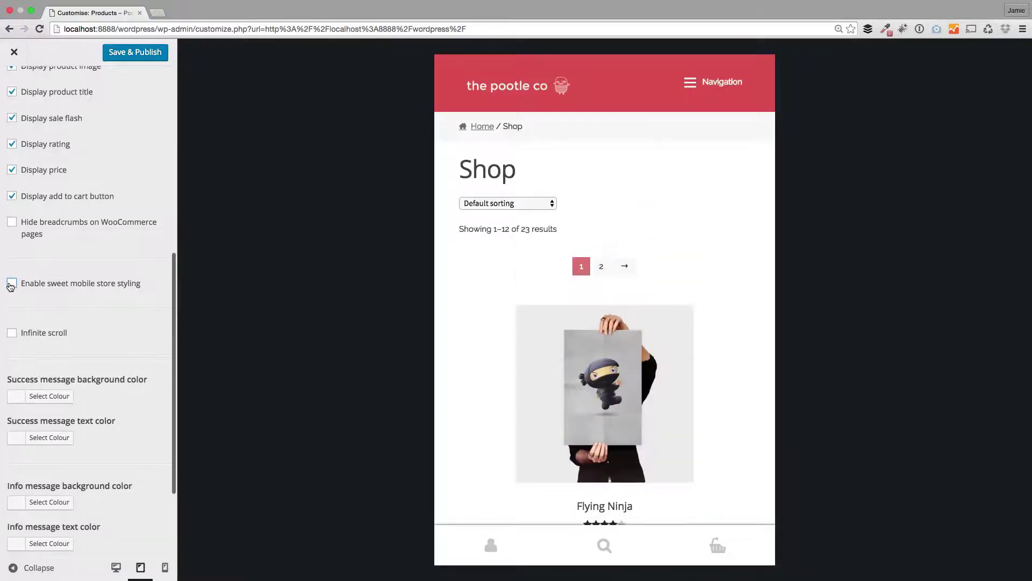
pyautogui.click(11, 285)
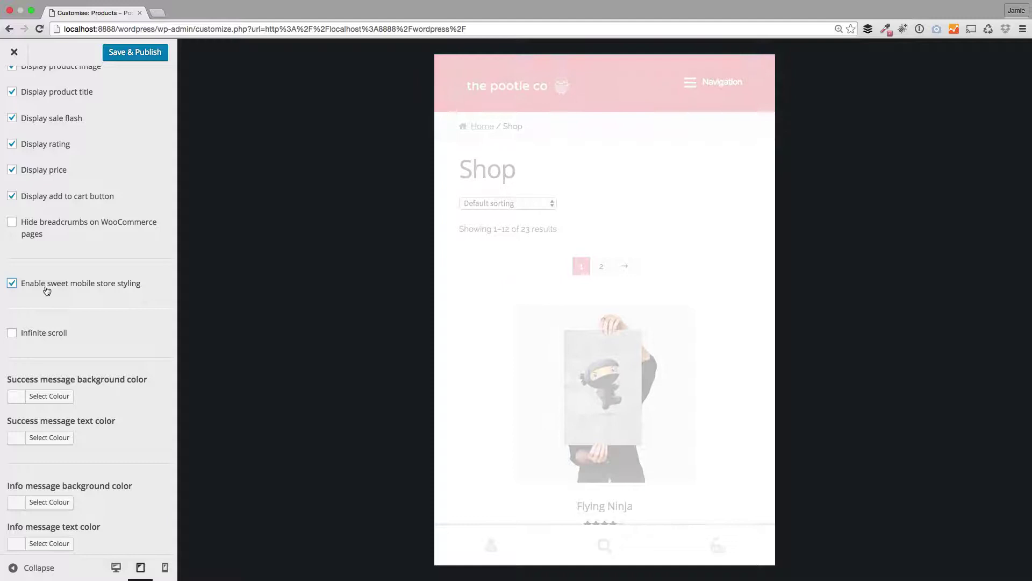
pyautogui.scroll(-4, 662, 277)
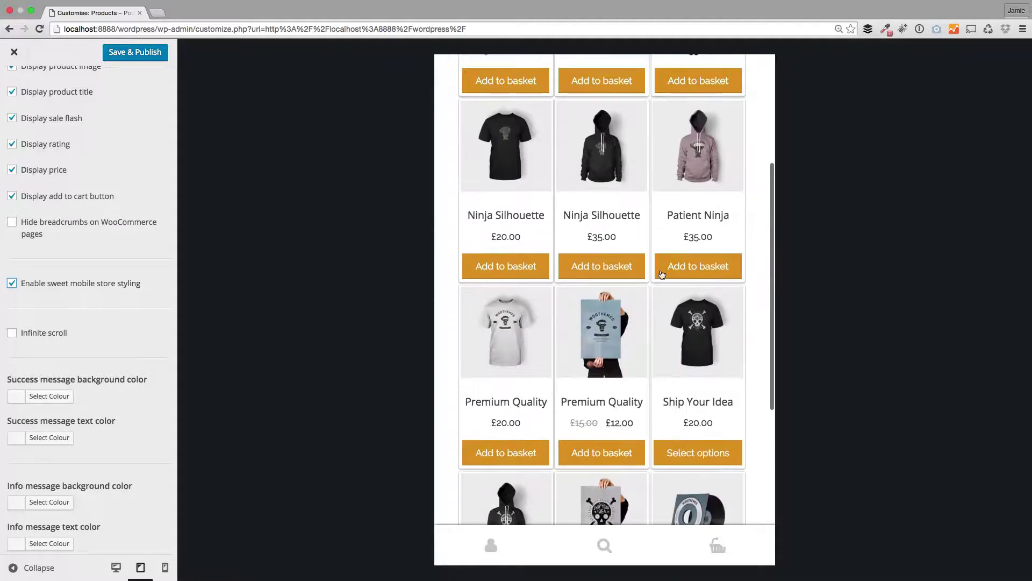
pyautogui.scroll(-5, 661, 275)
pyautogui.scroll(10, 662, 275)
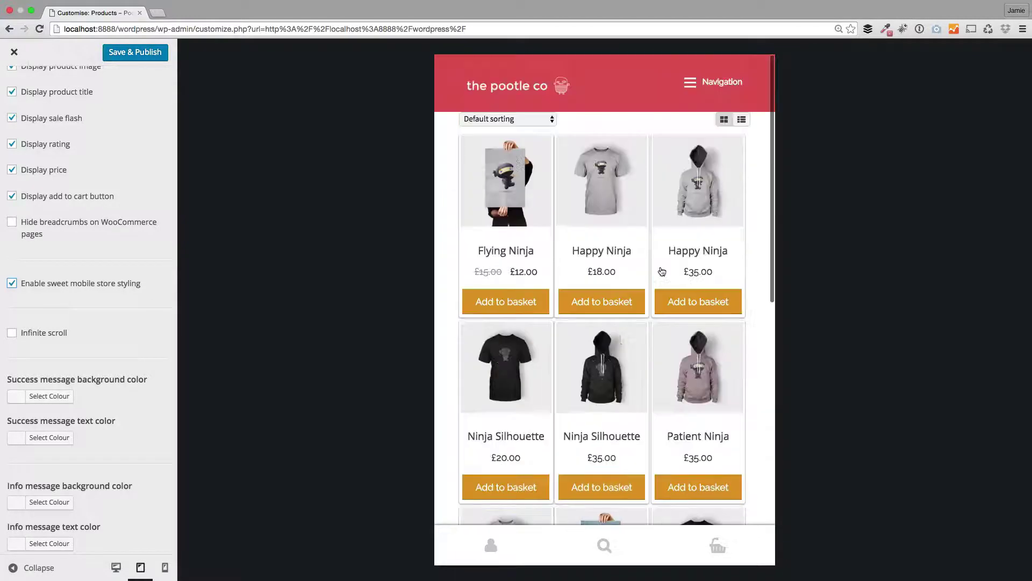
# - Switch the shop preview to list view, one product per row, after briefly trying grid view
pyautogui.click(742, 120)
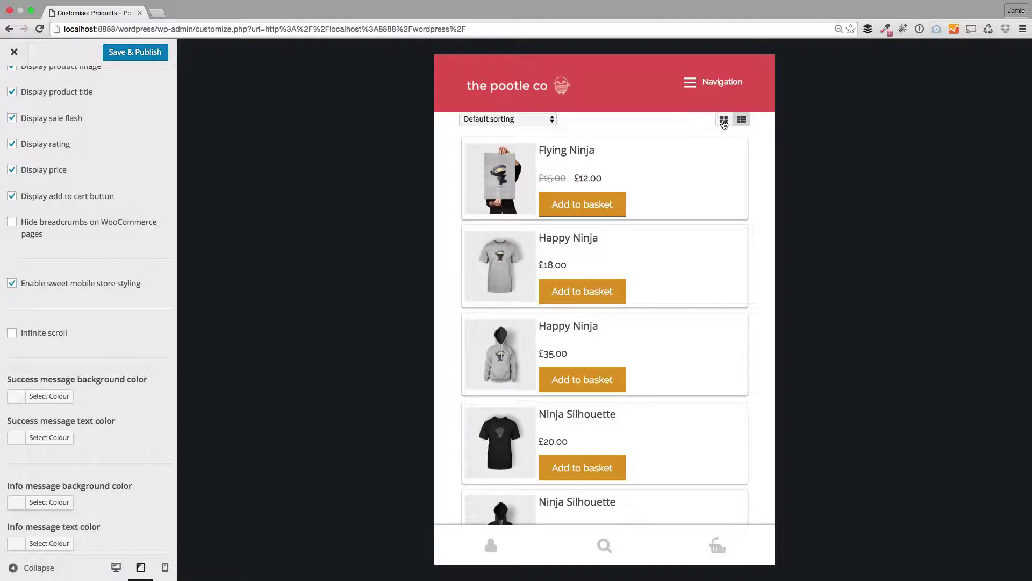
pyautogui.click(724, 120)
pyautogui.click(742, 120)
pyautogui.scroll(-5, 576, 302)
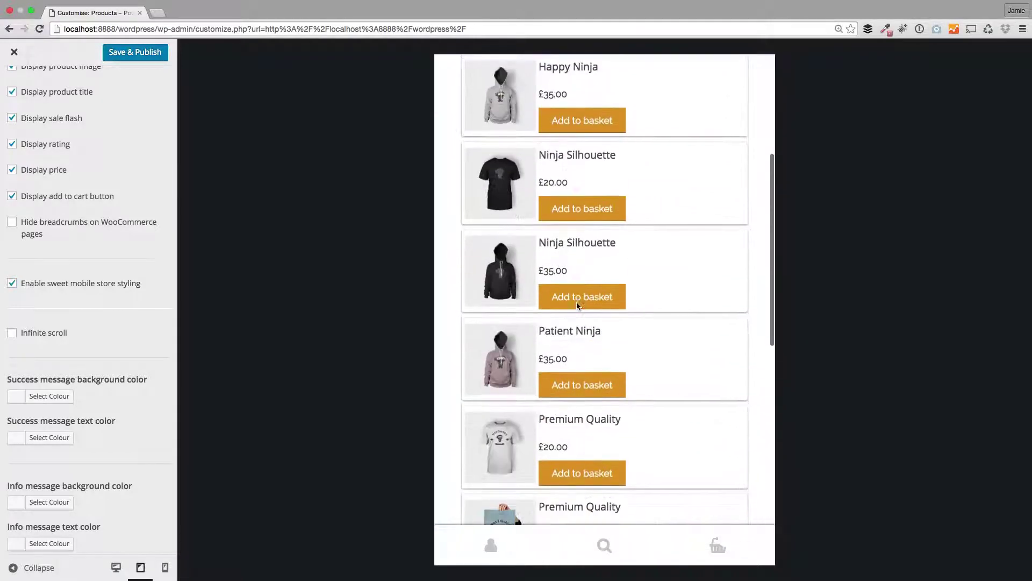
pyautogui.scroll(5, 576, 305)
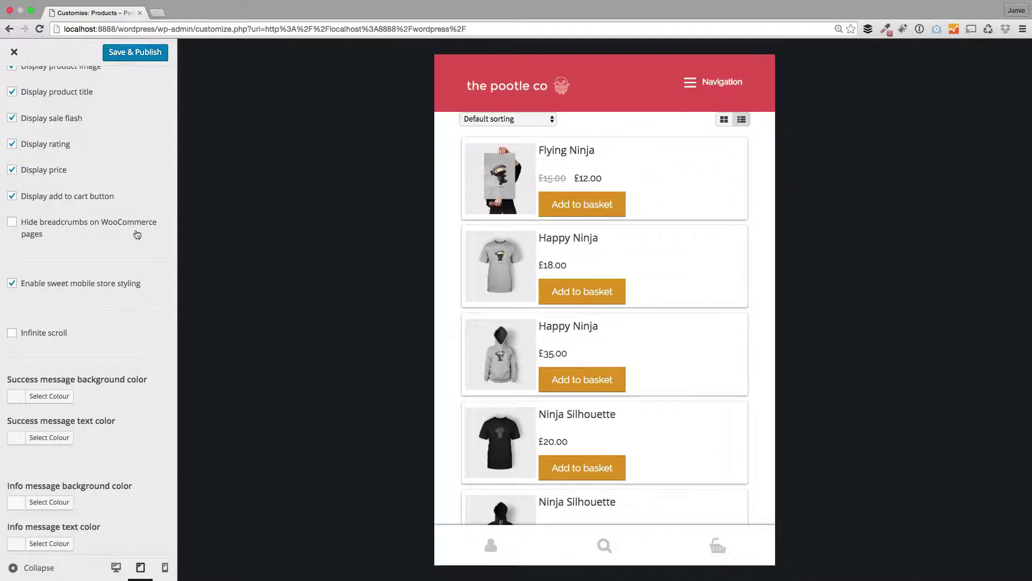
pyautogui.scroll(5, 137, 235)
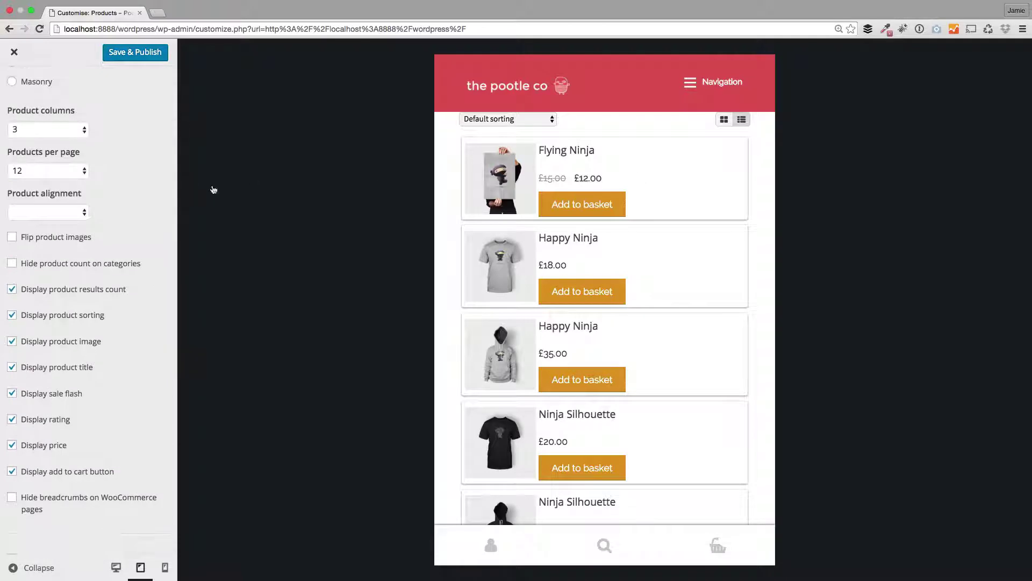
# - Go to Mobile > Mobile menu and toggle Hide logo image, leaving the logo shown
pyautogui.scroll(3, 165, 177)
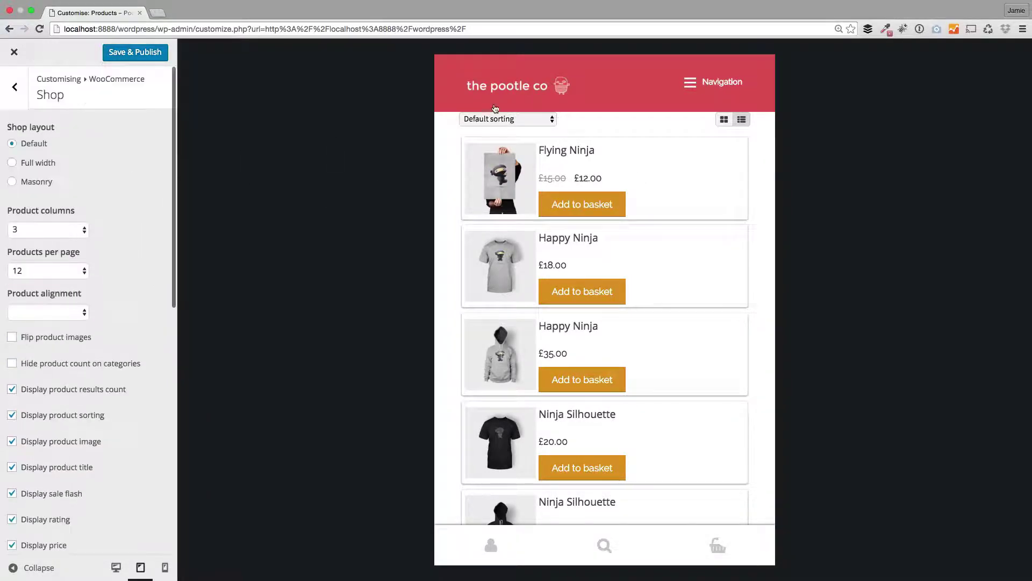
pyautogui.click(15, 88)
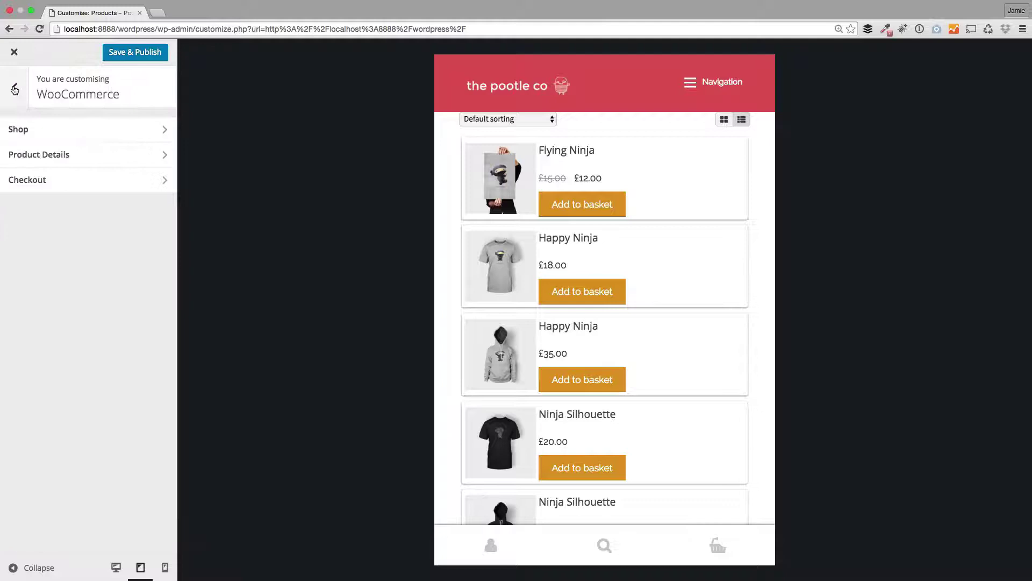
pyautogui.click(14, 89)
pyautogui.click(45, 240)
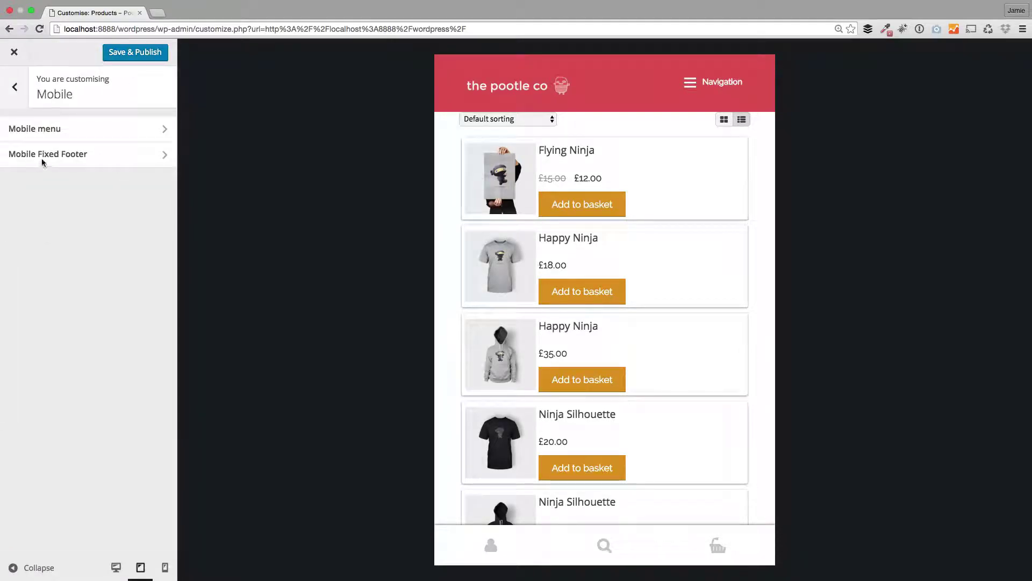
pyautogui.click(51, 130)
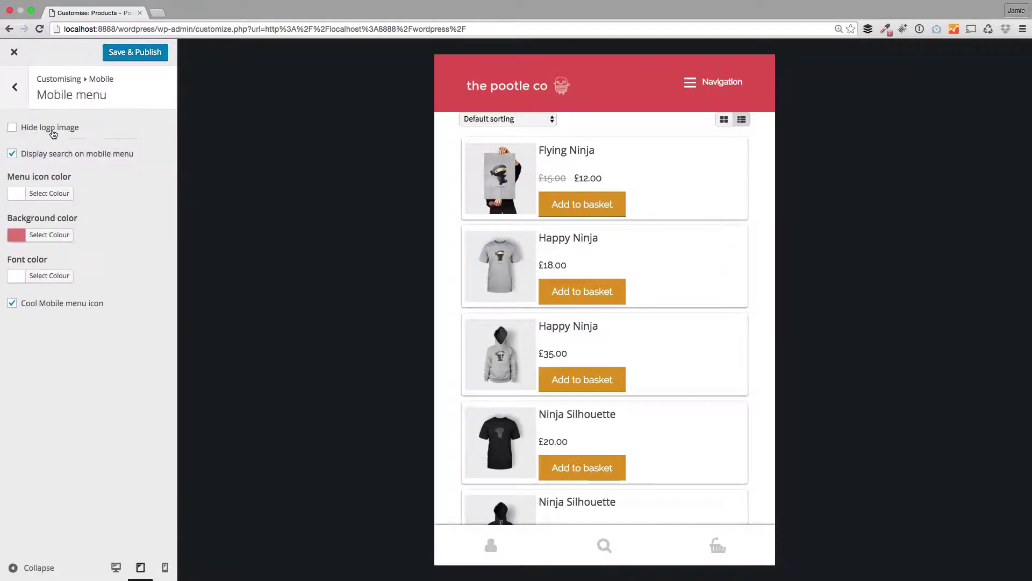
pyautogui.click(11, 128)
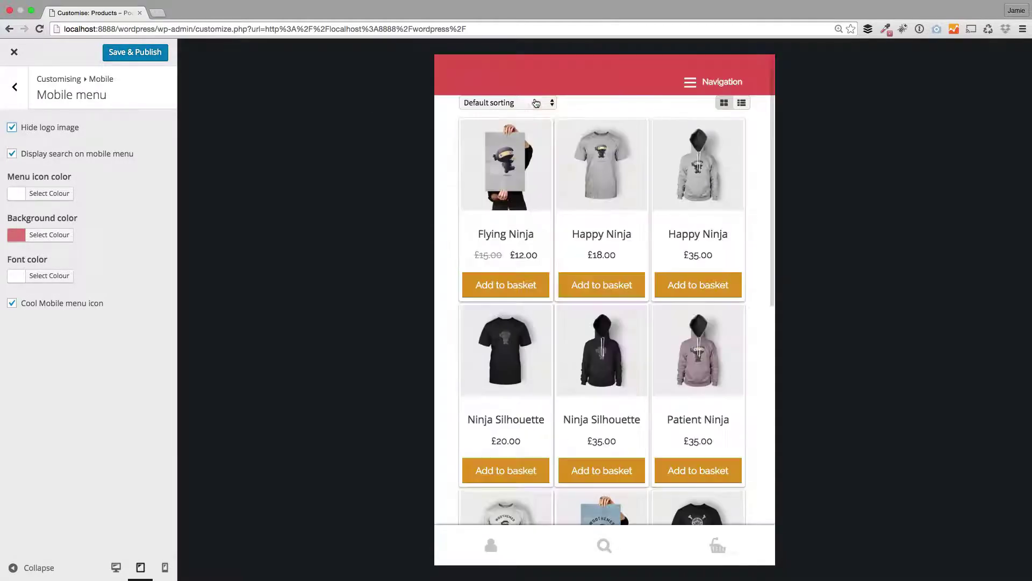
pyautogui.click(16, 129)
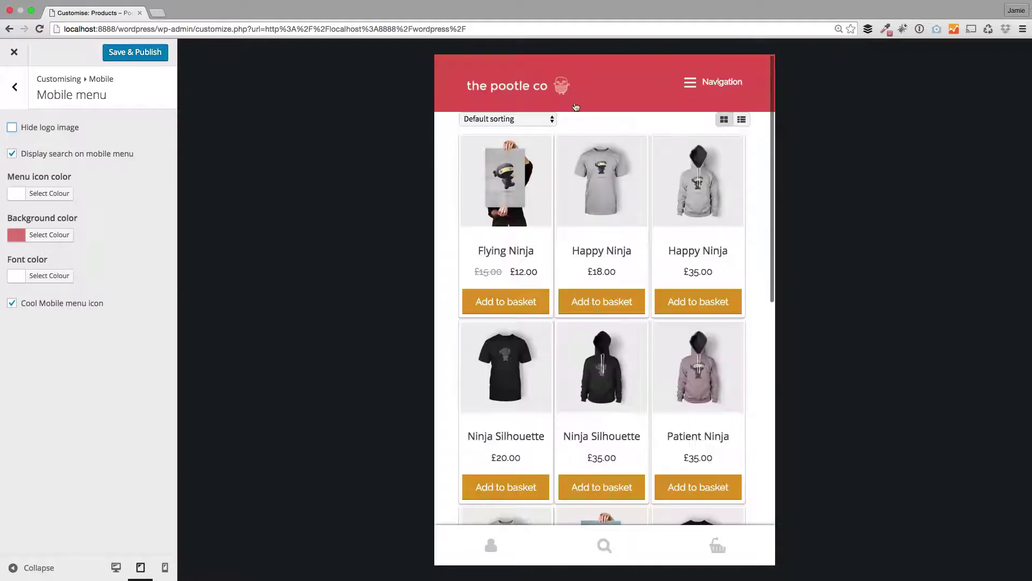
# - Set the mobile menu icon colour to orange
pyautogui.click(36, 198)
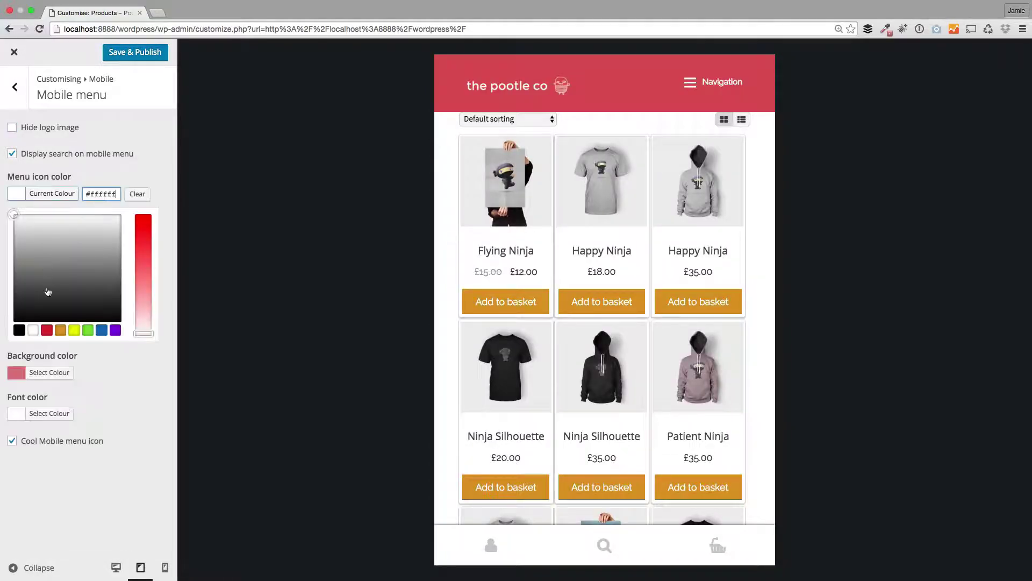
pyautogui.click(60, 330)
pyautogui.click(106, 171)
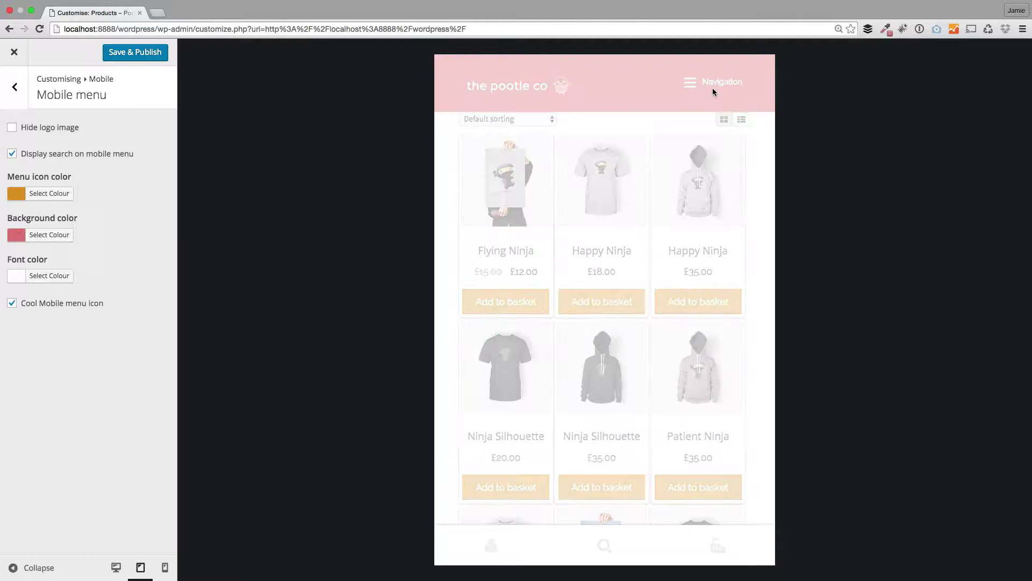
pyautogui.click(37, 198)
pyautogui.click(96, 179)
# - Make the mobile menu background black (#000000) after trying yellow, checking it in the preview
pyautogui.click(48, 235)
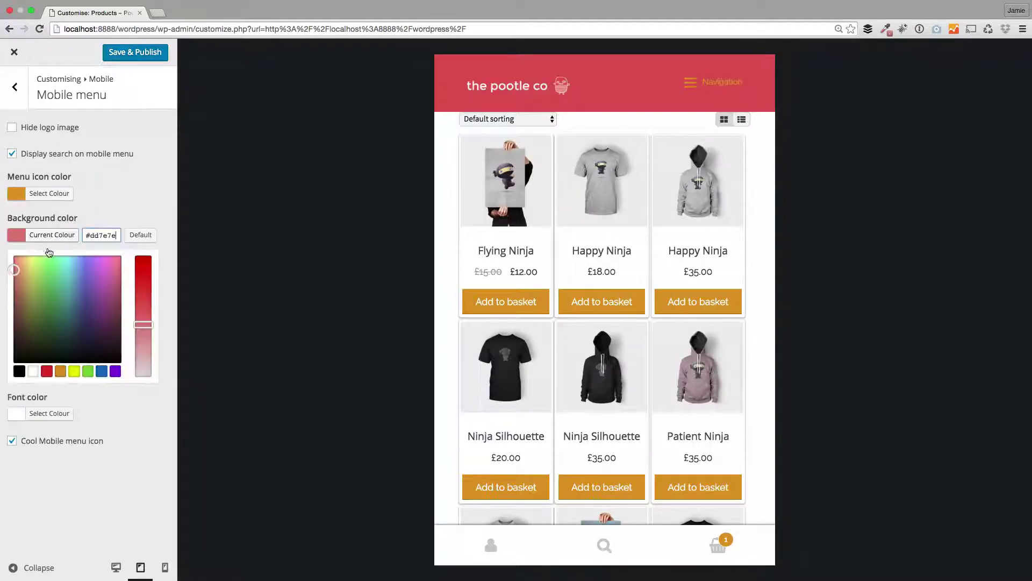
pyautogui.click(74, 371)
pyautogui.click(212, 178)
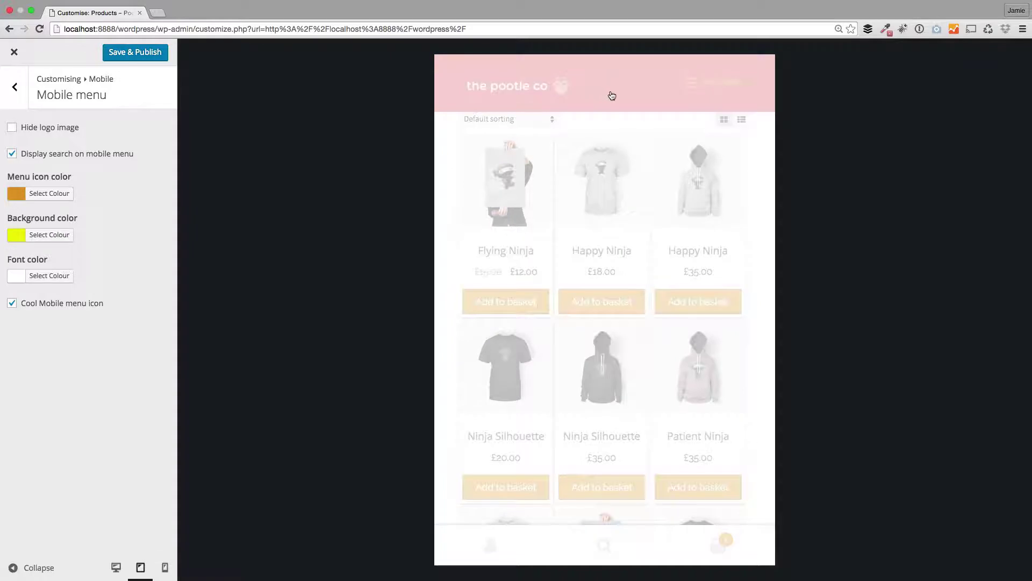
pyautogui.click(692, 83)
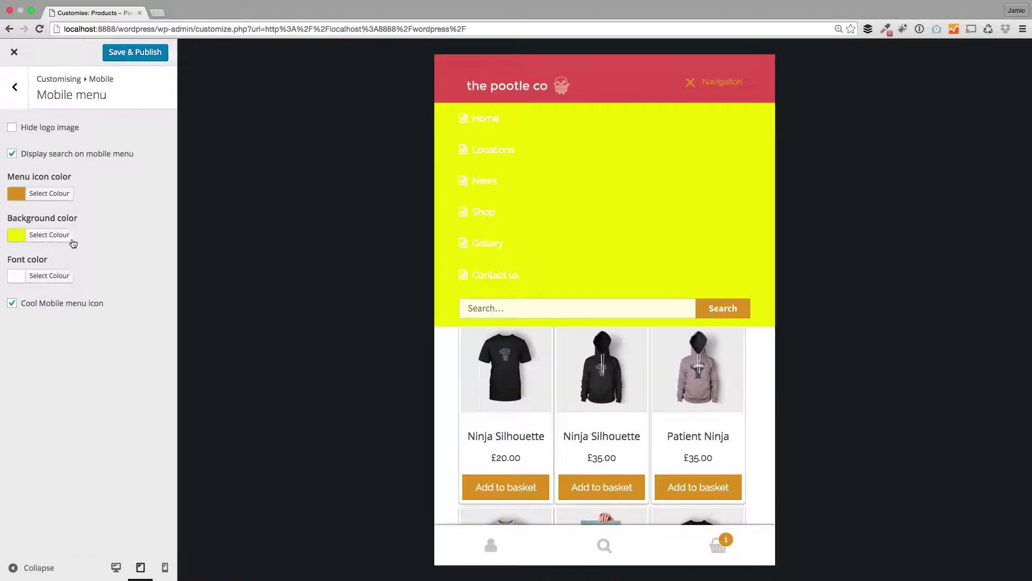
pyautogui.click(56, 235)
pyautogui.click(20, 371)
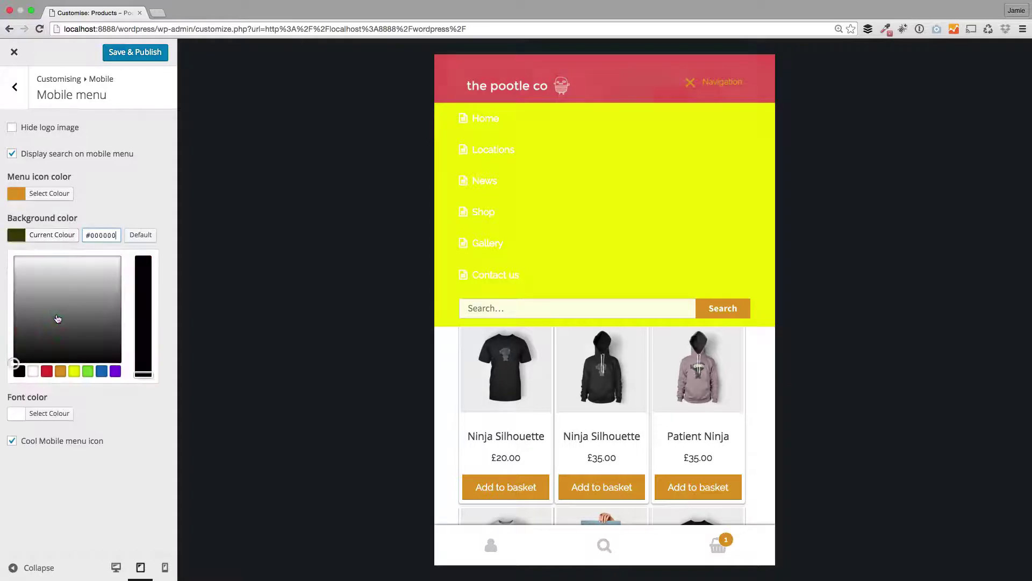
pyautogui.click(52, 235)
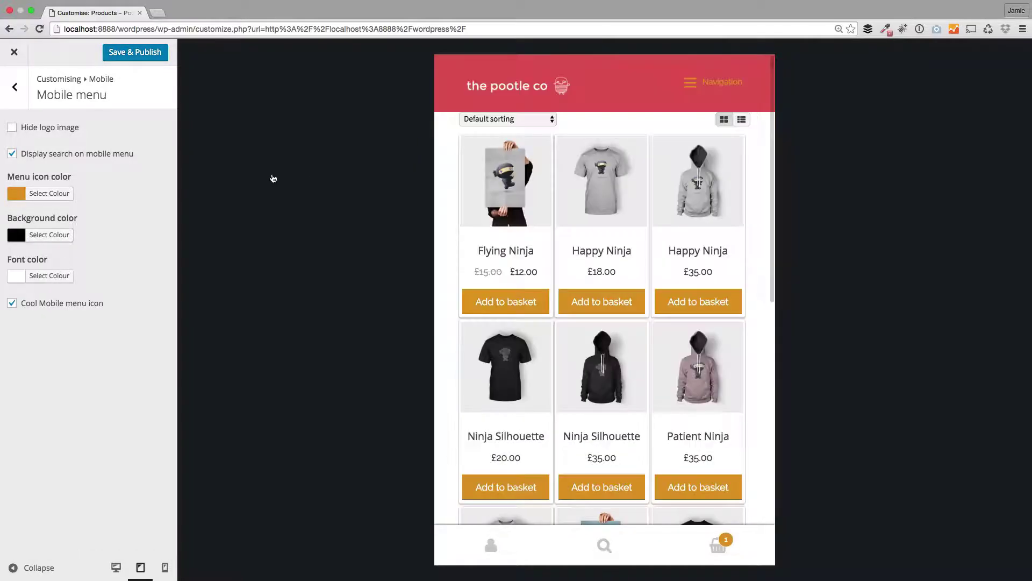
pyautogui.click(715, 87)
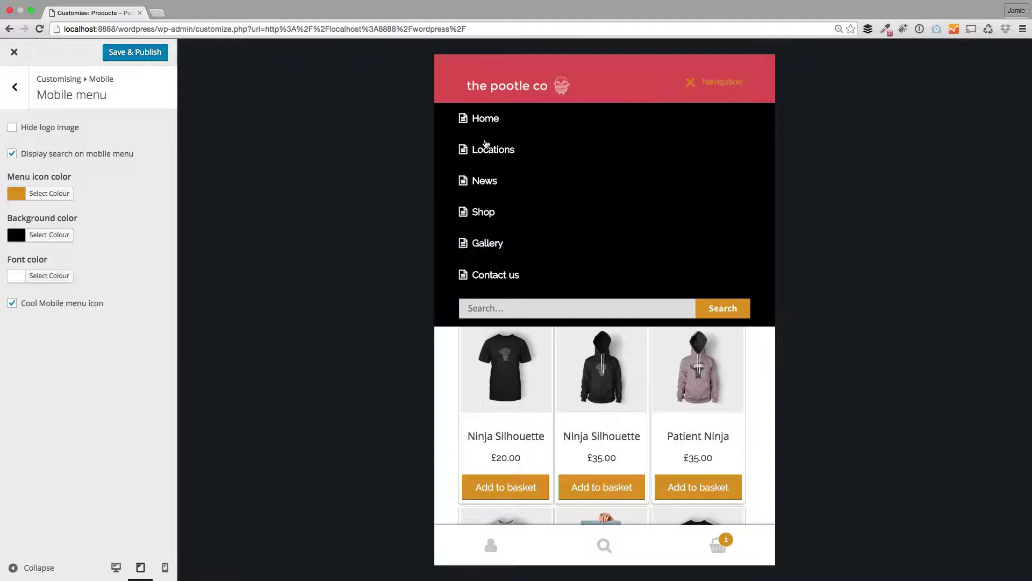
# - Set the mobile menu font colour to orange and the menu icon to white, then preview the menu
pyautogui.click(37, 279)
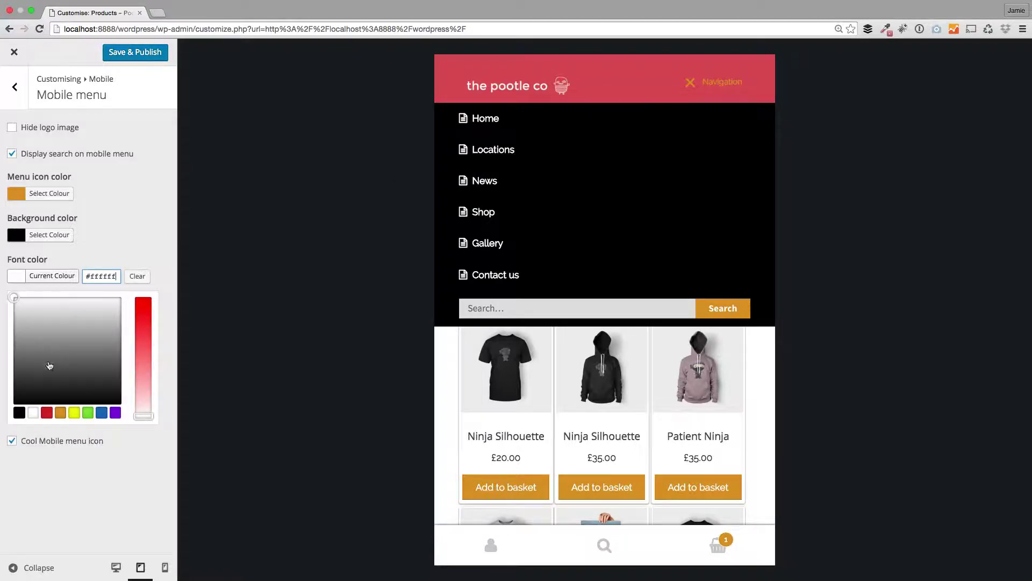
pyautogui.click(60, 413)
pyautogui.click(95, 237)
pyautogui.click(54, 195)
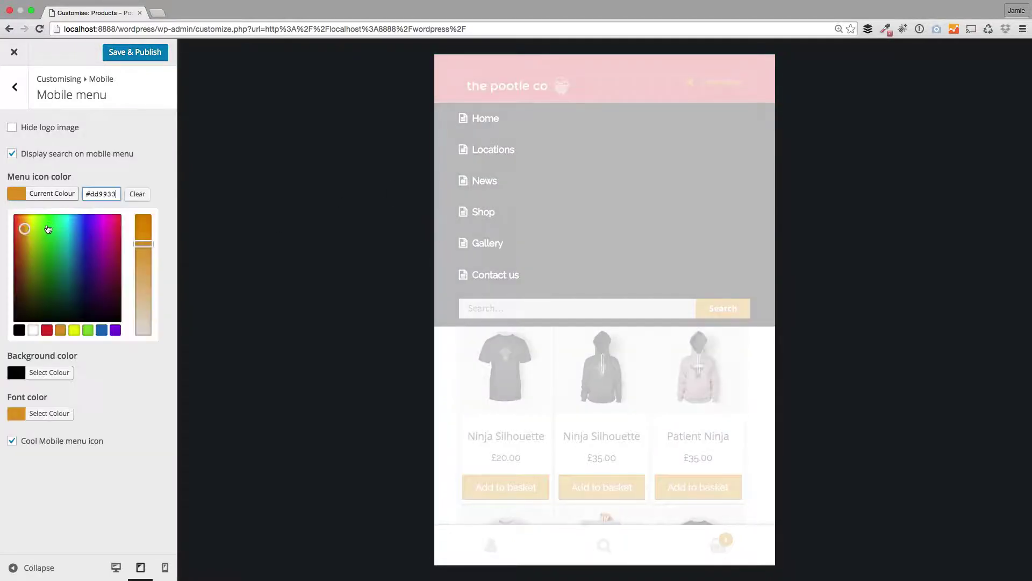
pyautogui.click(33, 225)
pyautogui.click(34, 330)
pyautogui.click(425, 138)
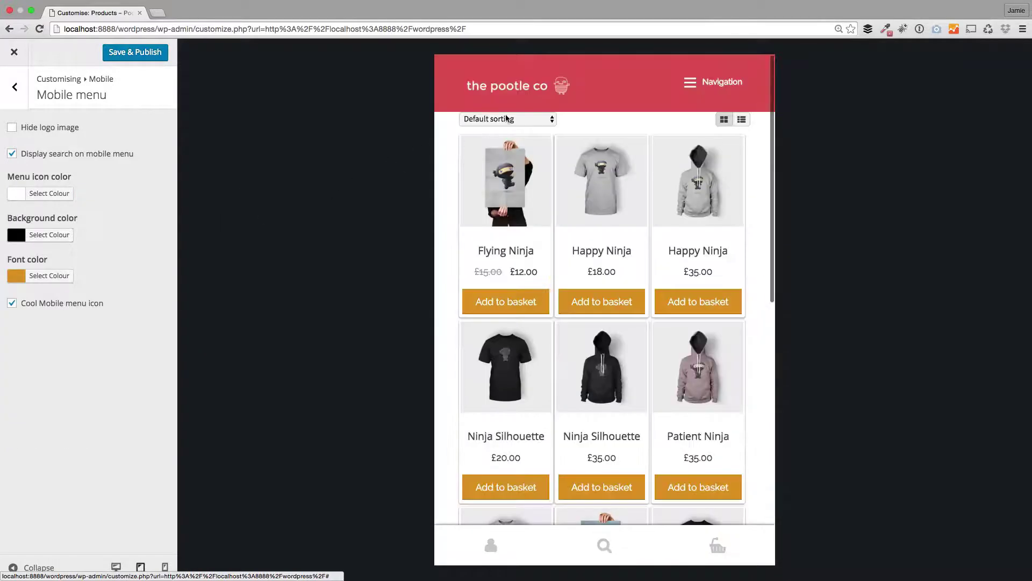
pyautogui.click(714, 83)
pyautogui.click(714, 84)
pyautogui.click(714, 84)
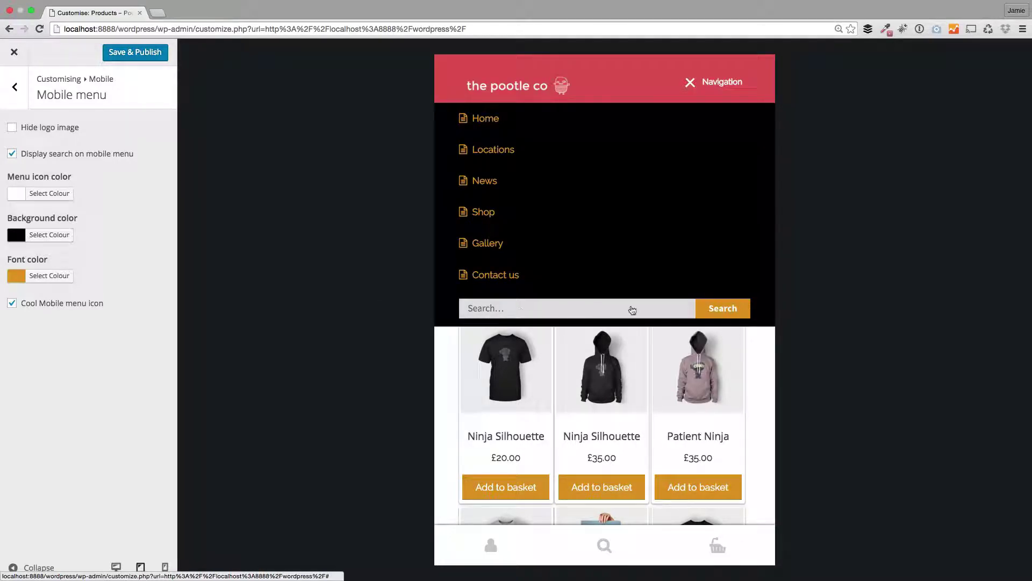
# - Untick Display search on mobile menu, check the preview menu, and return to the Mobile panel
pyautogui.click(11, 155)
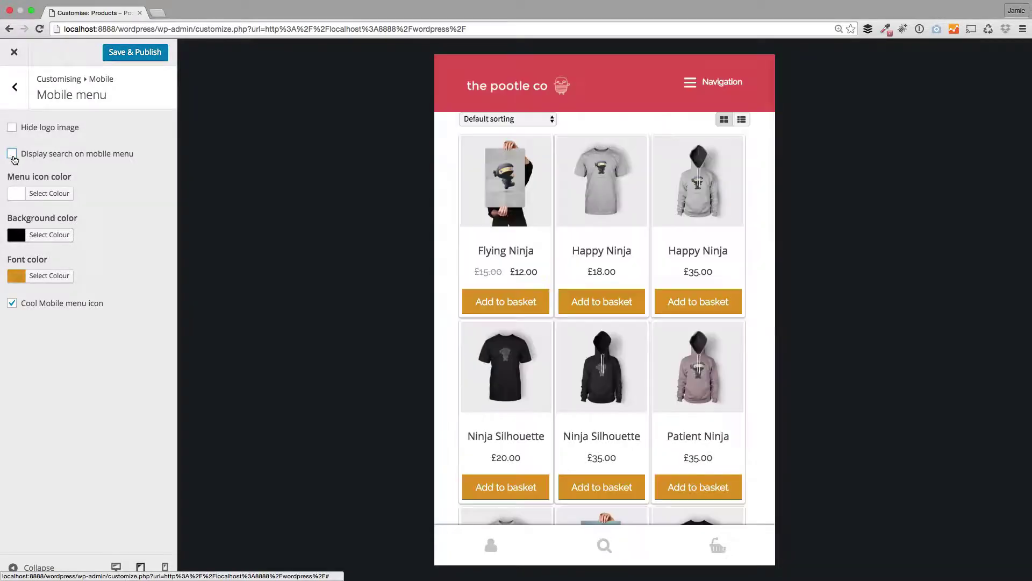
pyautogui.click(715, 88)
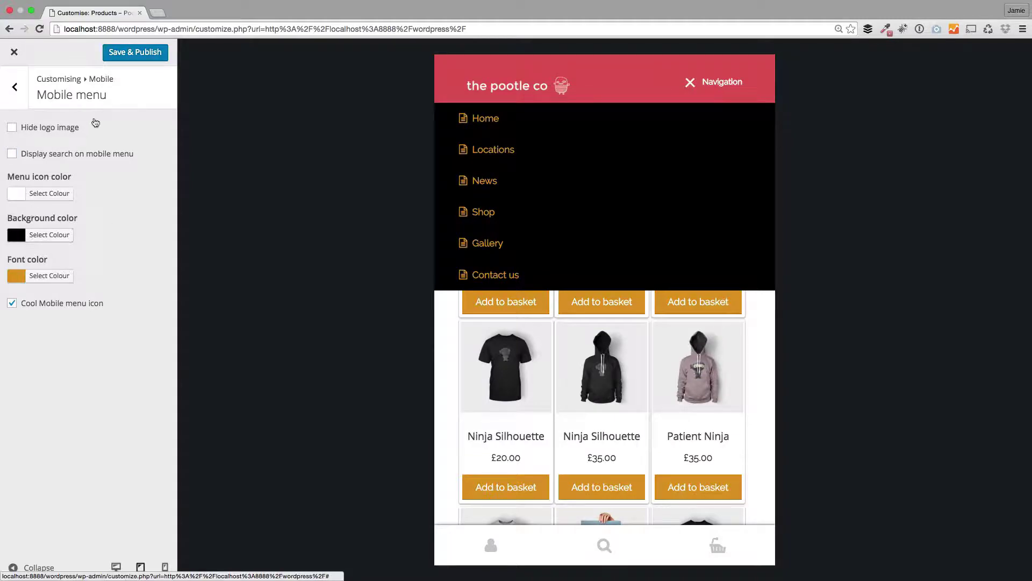
pyautogui.click(10, 91)
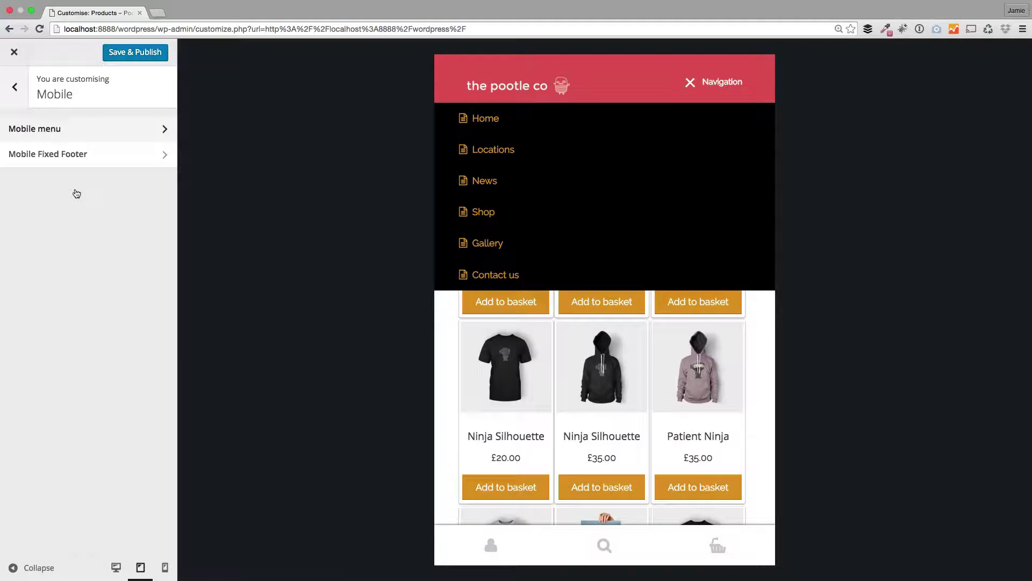
# - Close the preview menu, then open My Account and the product search from the fixed footer
pyautogui.scroll(-3, 582, 363)
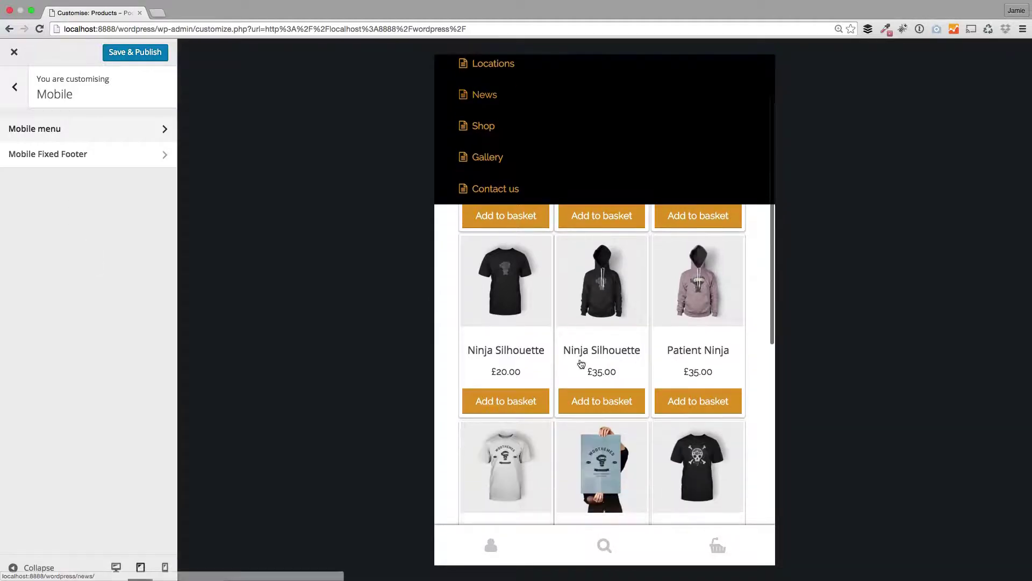
pyautogui.scroll(3, 583, 362)
pyautogui.click(723, 81)
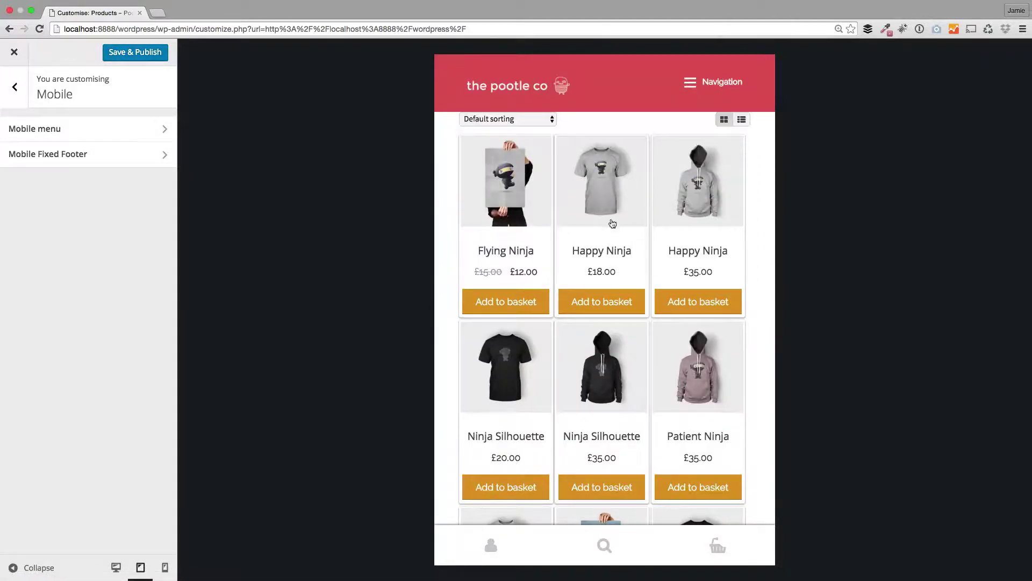
pyautogui.scroll(-3, 534, 266)
pyautogui.scroll(-3, 536, 266)
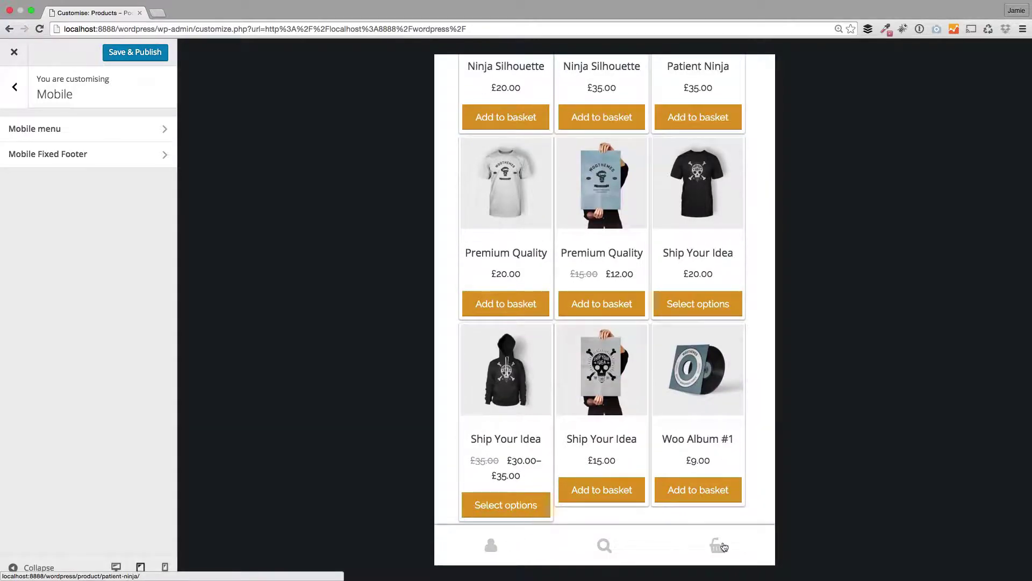
pyautogui.click(493, 548)
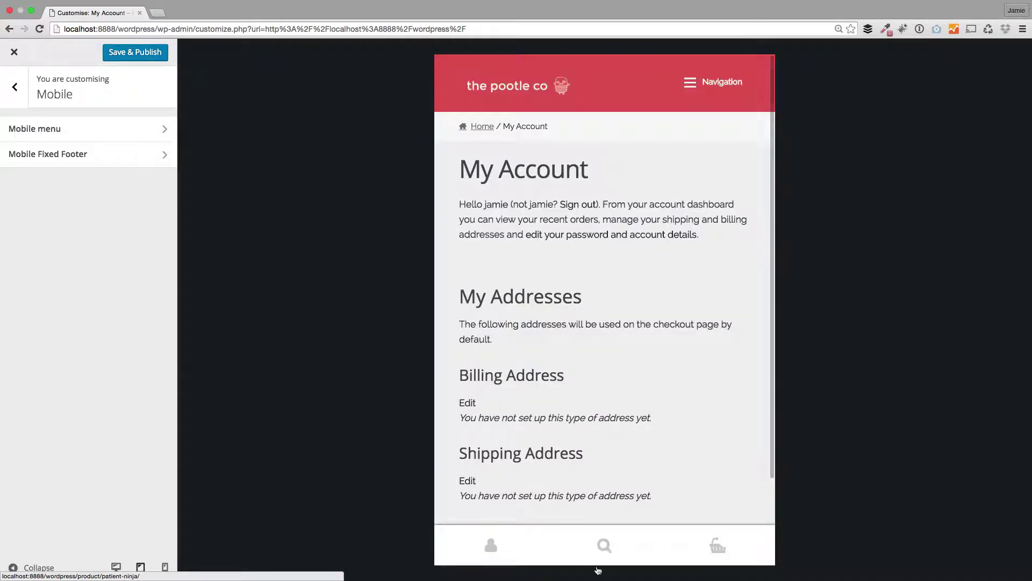
pyautogui.click(616, 553)
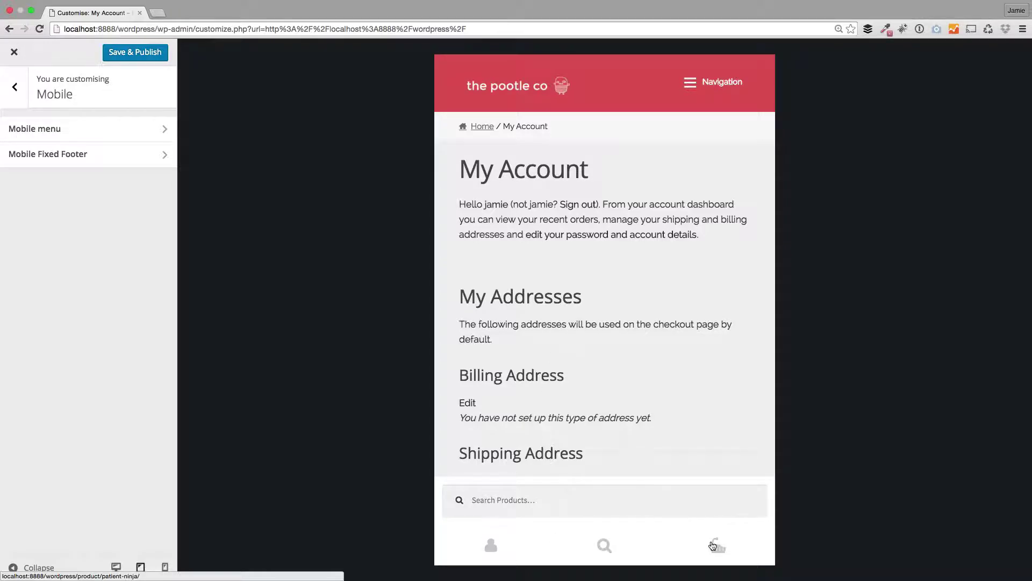
# - Open Mobile Fixed Footer and set its background colour to light red #dd7575
pyautogui.click(50, 130)
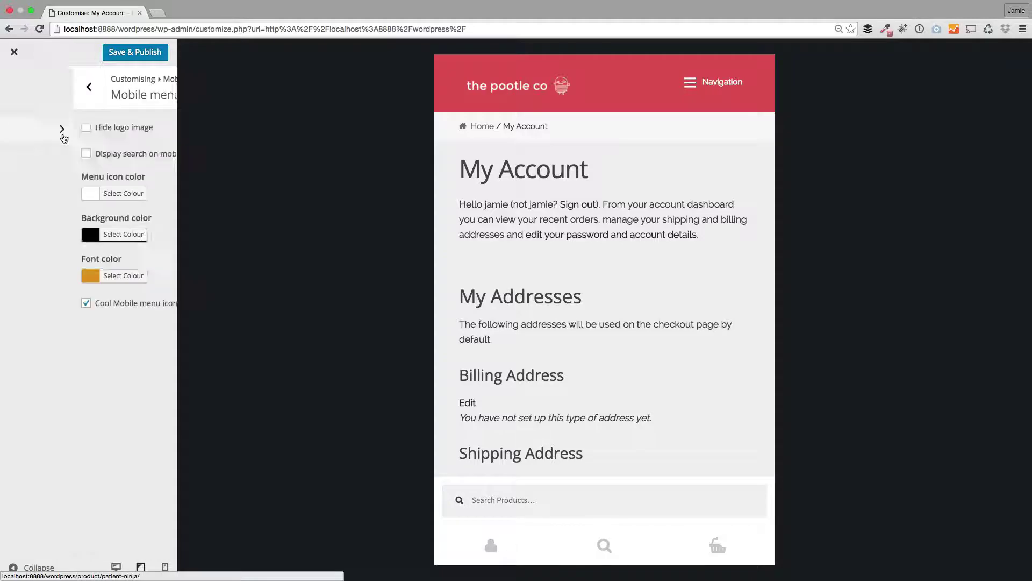
pyautogui.click(15, 87)
pyautogui.click(51, 161)
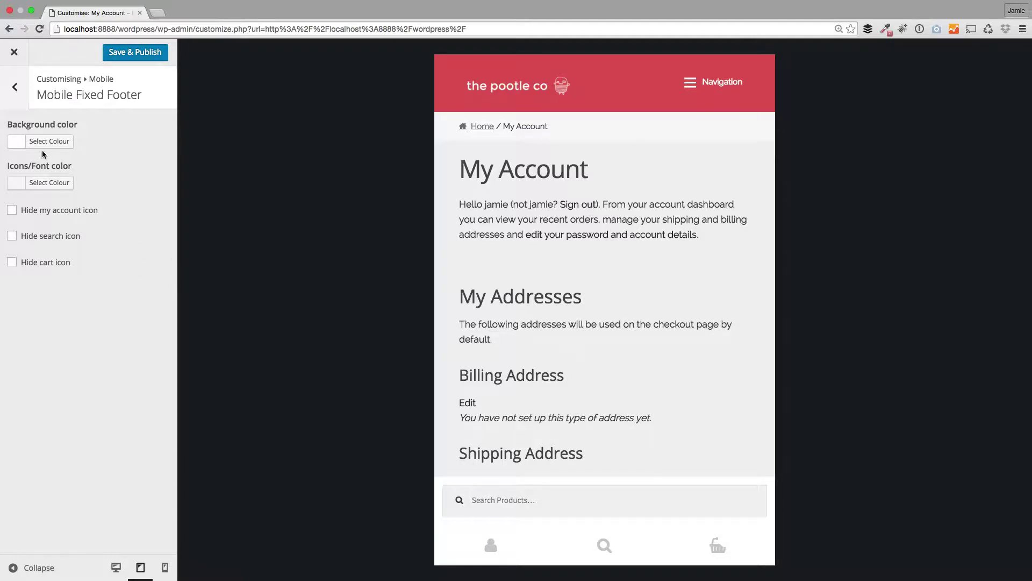
pyautogui.click(45, 142)
pyautogui.click(52, 279)
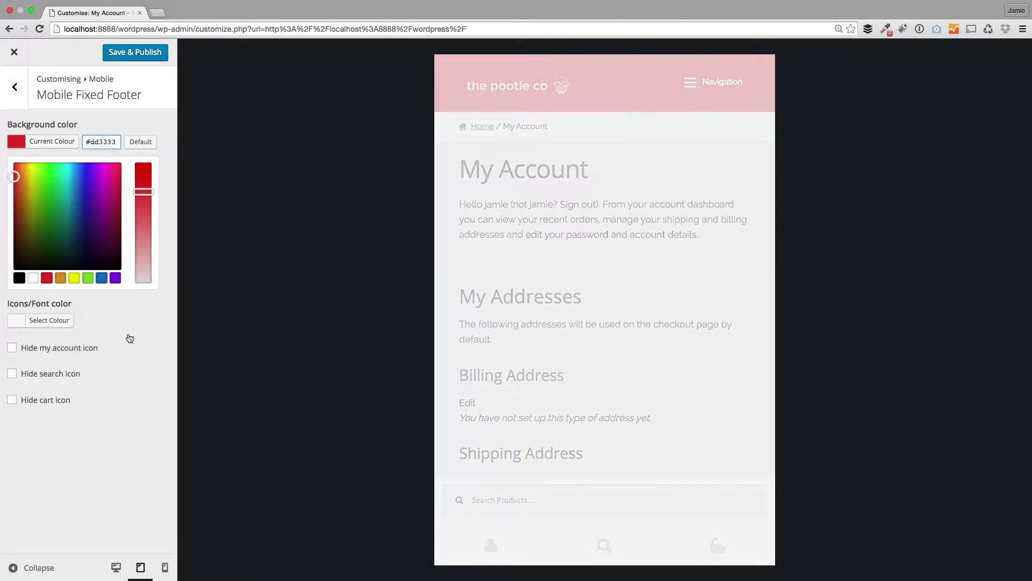
pyautogui.moveTo(145, 194); pyautogui.dragTo(144, 226)
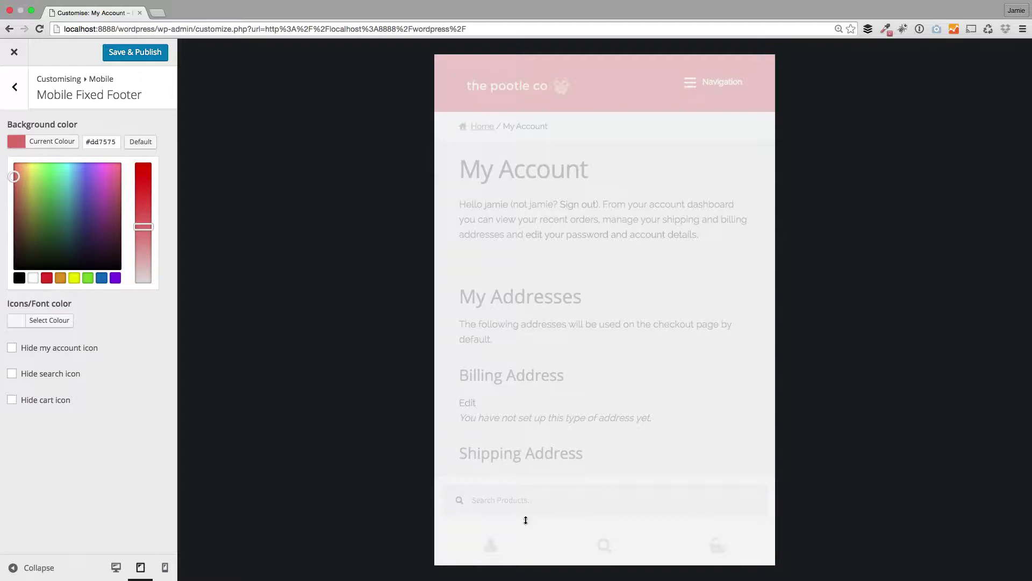
pyautogui.click(151, 500)
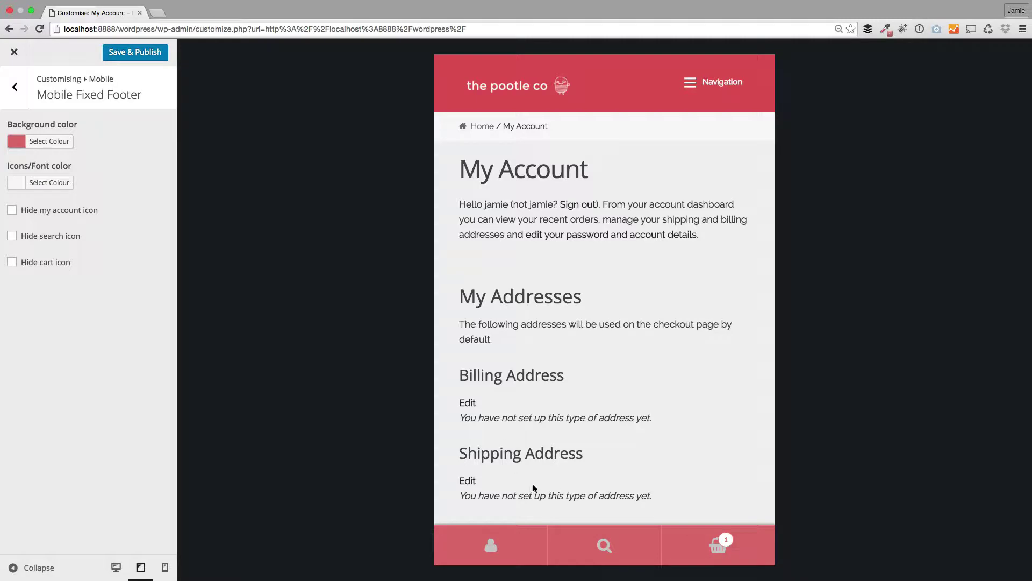
# - Set the footer icon and font colour to black, toggling the cart icon off and back on
pyautogui.click(47, 184)
pyautogui.click(19, 319)
pyautogui.click(12, 399)
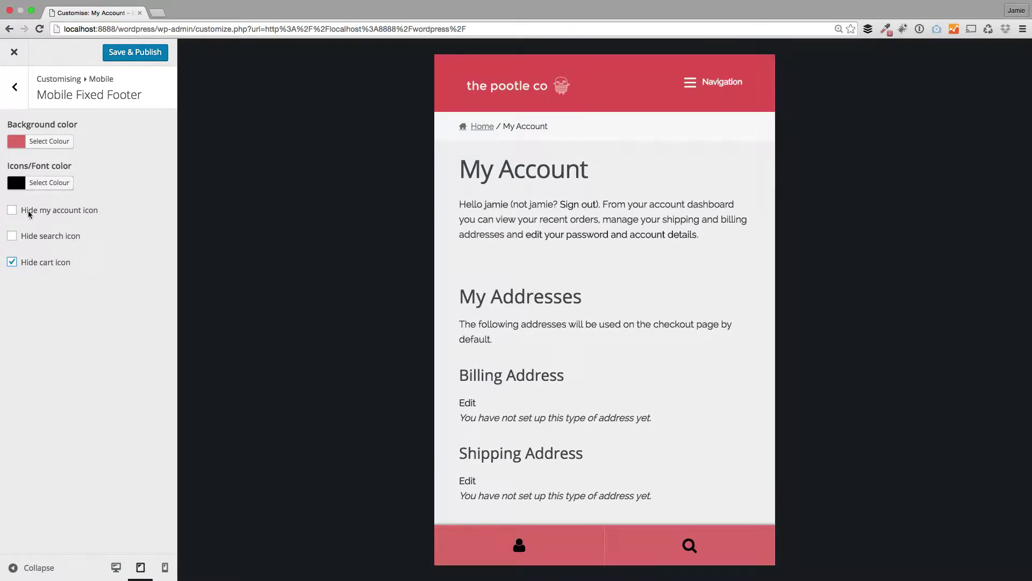
pyautogui.click(9, 264)
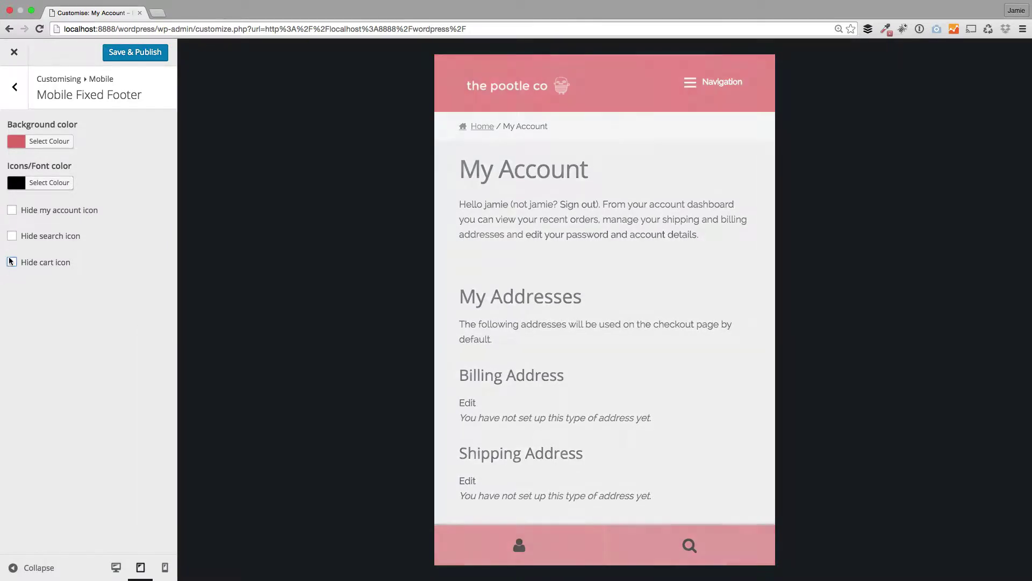
# - Change the footer icon and font colour to white
pyautogui.click(39, 184)
pyautogui.click(33, 319)
pyautogui.click(109, 413)
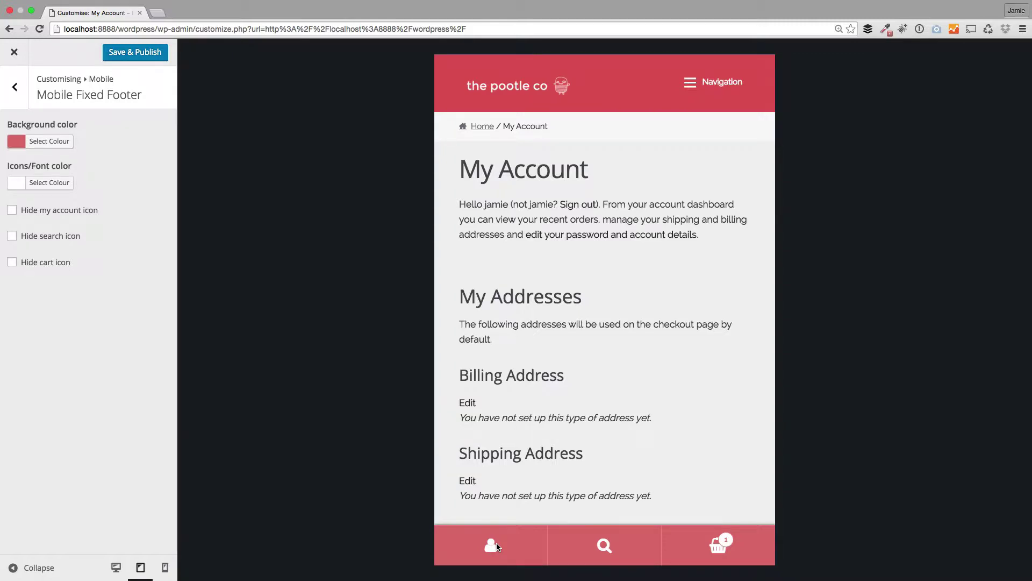
# - Tick Hide my account, Hide search and Hide cart icon, then untick all three
pyautogui.click(11, 210)
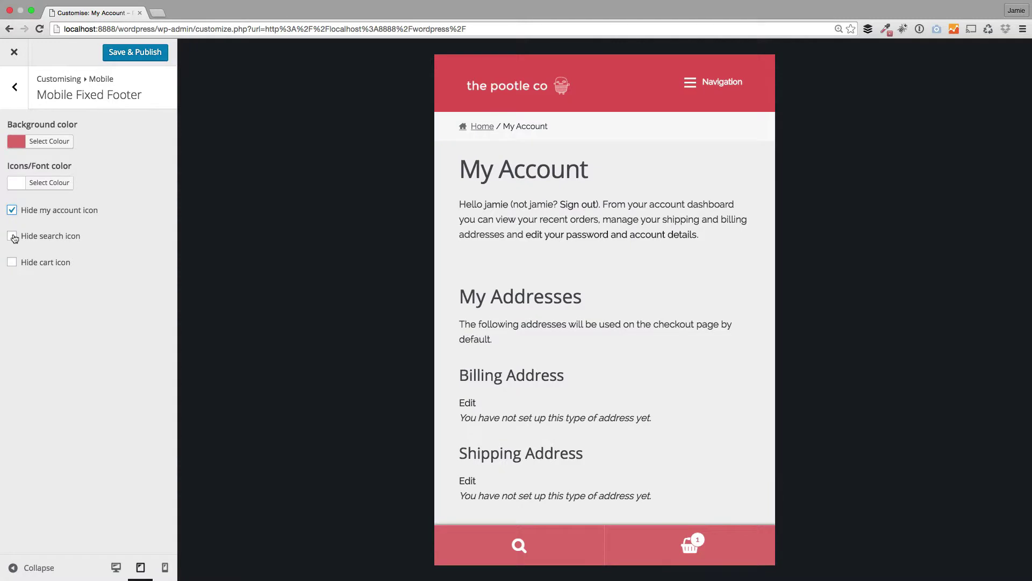
pyautogui.click(12, 236)
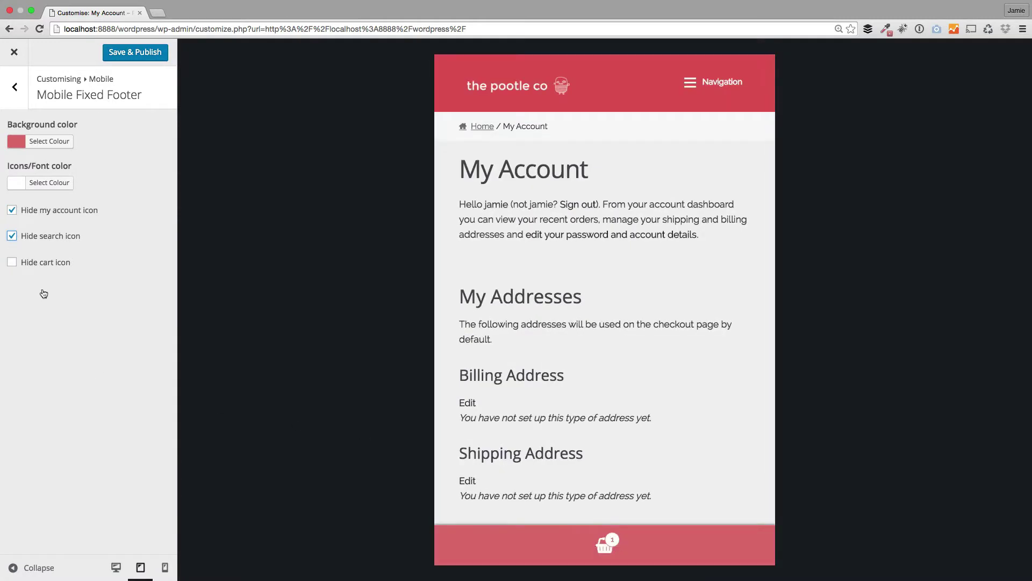
pyautogui.click(12, 262)
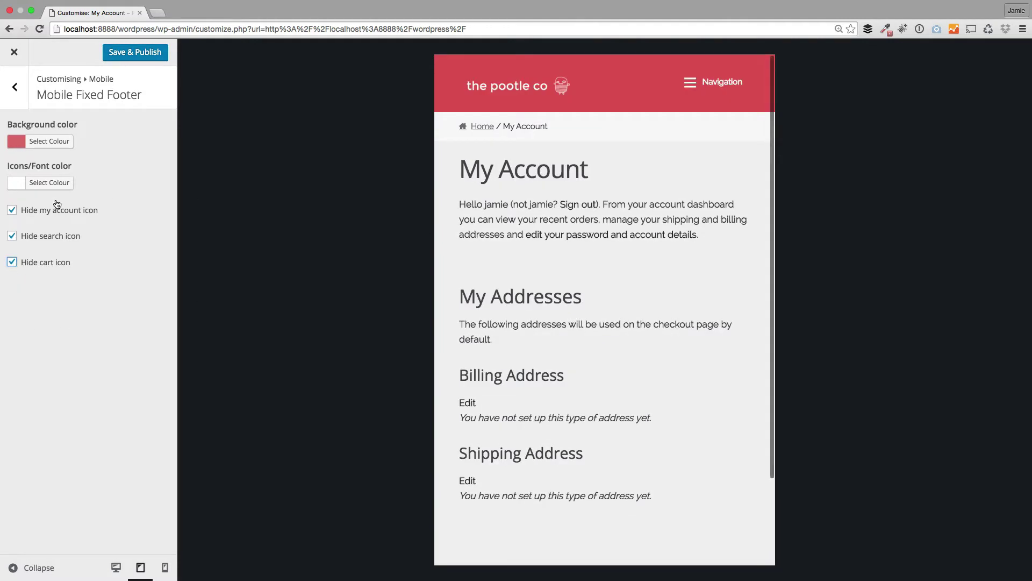
pyautogui.click(11, 210)
pyautogui.click(12, 236)
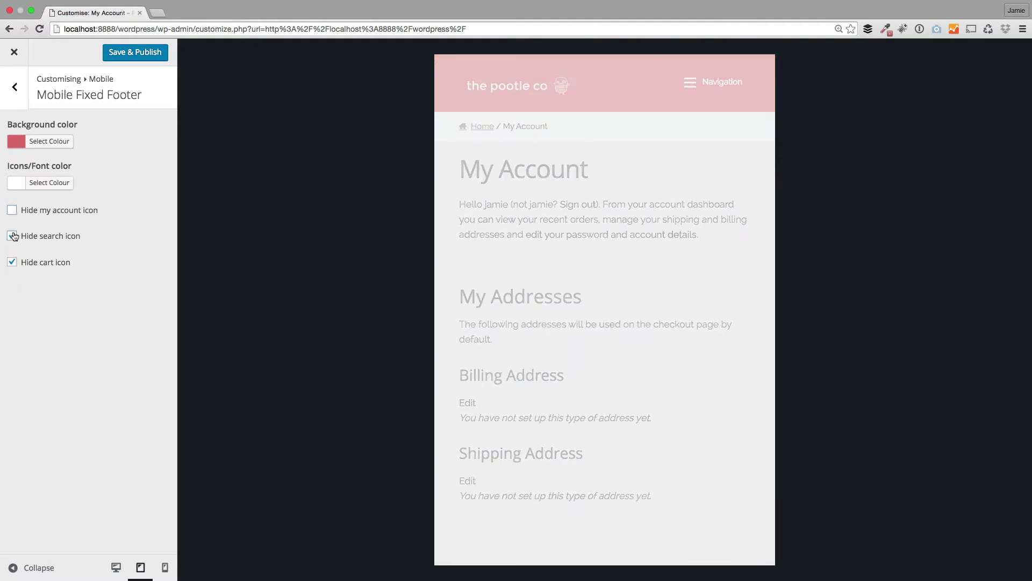
pyautogui.click(13, 262)
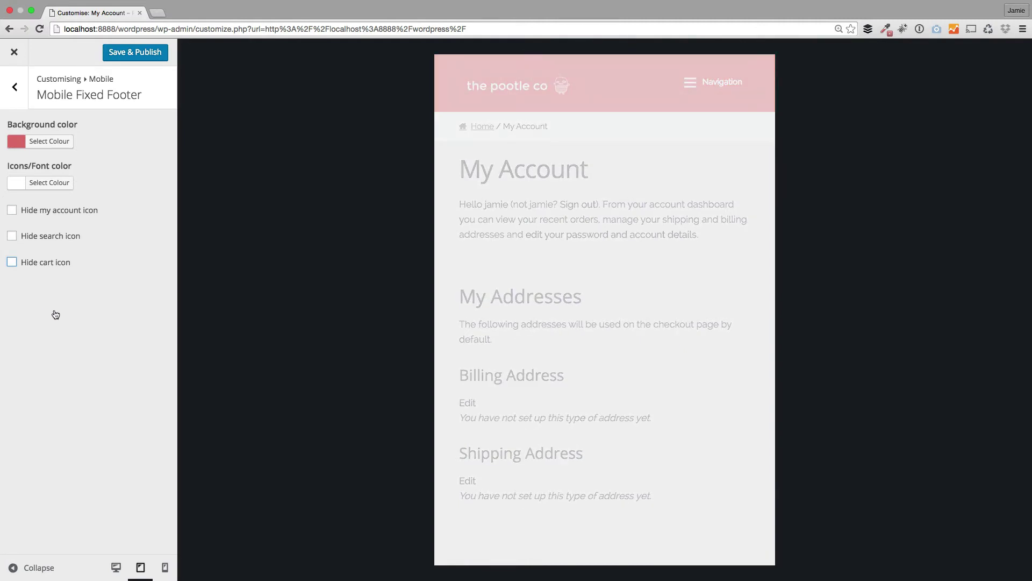